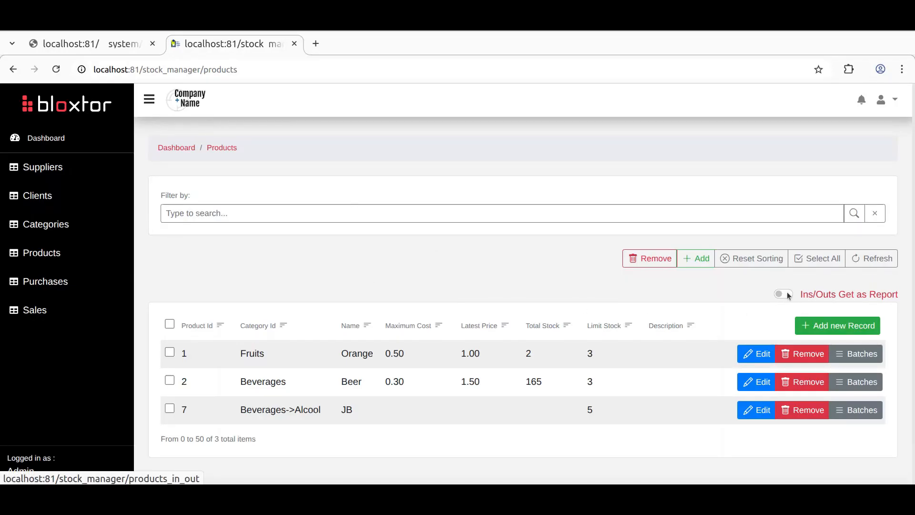
Step: Open the products page of the Stock_manager project in the visual page editor
{"action": "double_click", "coordinate": [22, 470]}
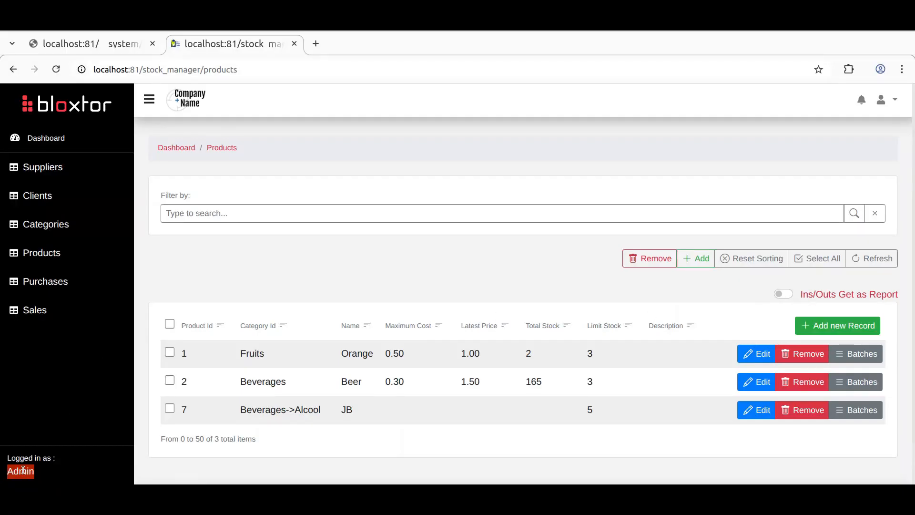
{"action": "left_click", "coordinate": [372, 273]}
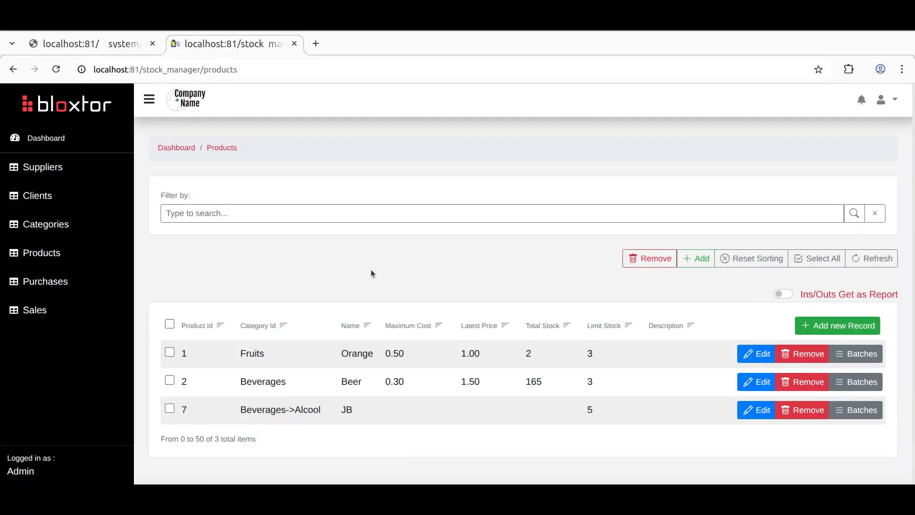
{"action": "left_click", "coordinate": [86, 45]}
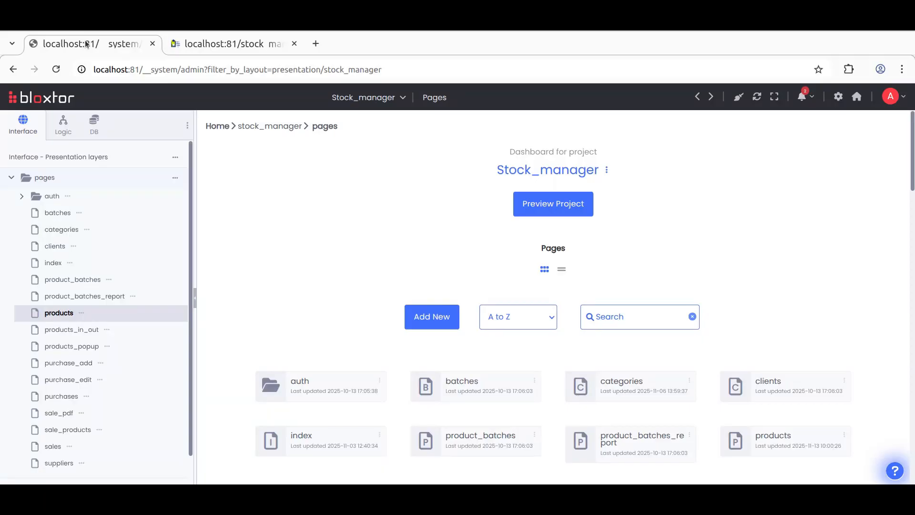
{"action": "left_click", "coordinate": [63, 314]}
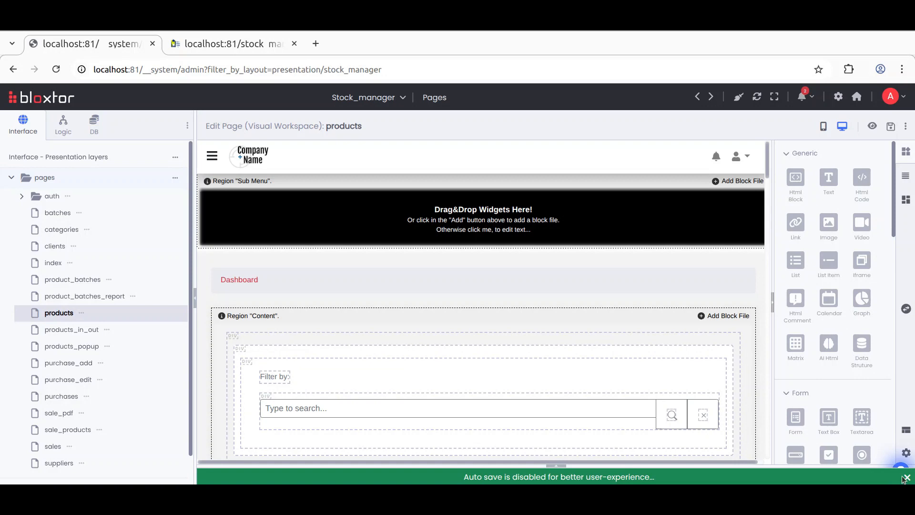
{"action": "left_click", "coordinate": [907, 476]}
Step: Select the div holding the Ins/Outs switch and enlarge the selected-widget settings panel
{"action": "scroll", "coordinate": [451, 271], "scroll_direction": "down", "scroll_amount": 5}
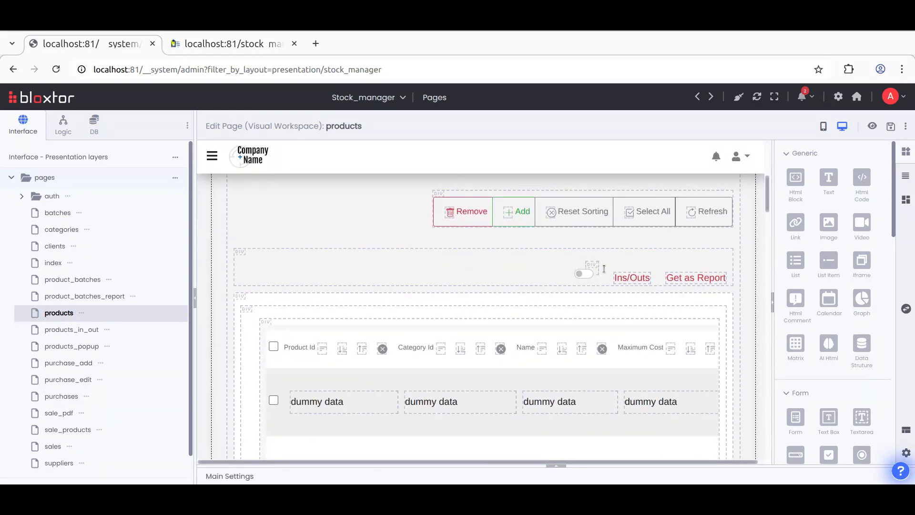
{"action": "left_click", "coordinate": [589, 265]}
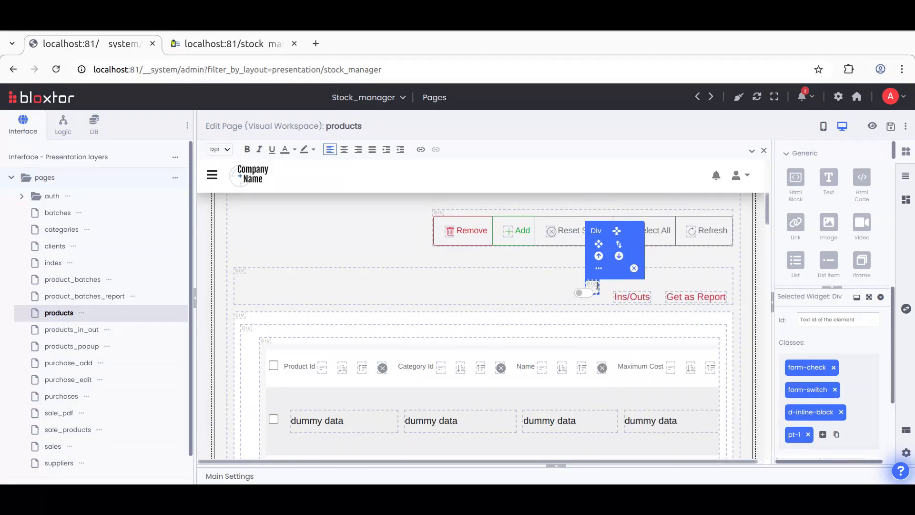
{"action": "left_click", "coordinate": [225, 46]}
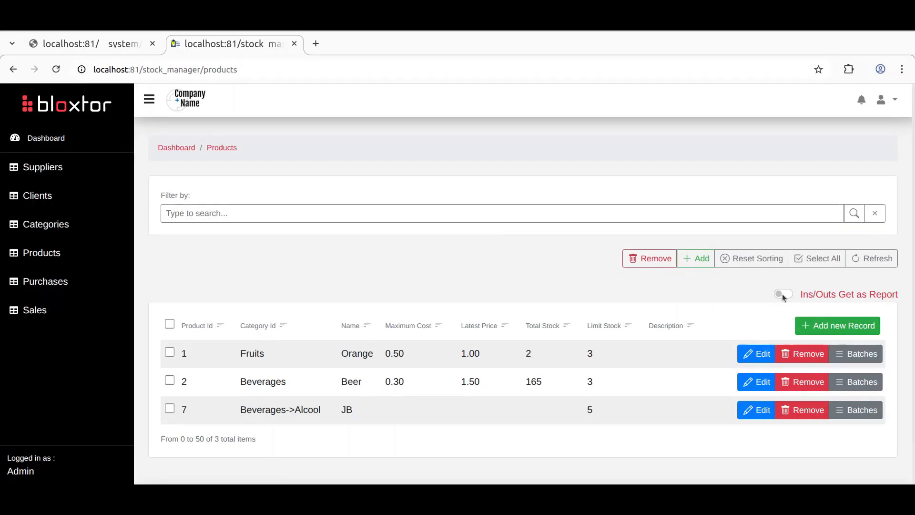
{"action": "left_click", "coordinate": [96, 41]}
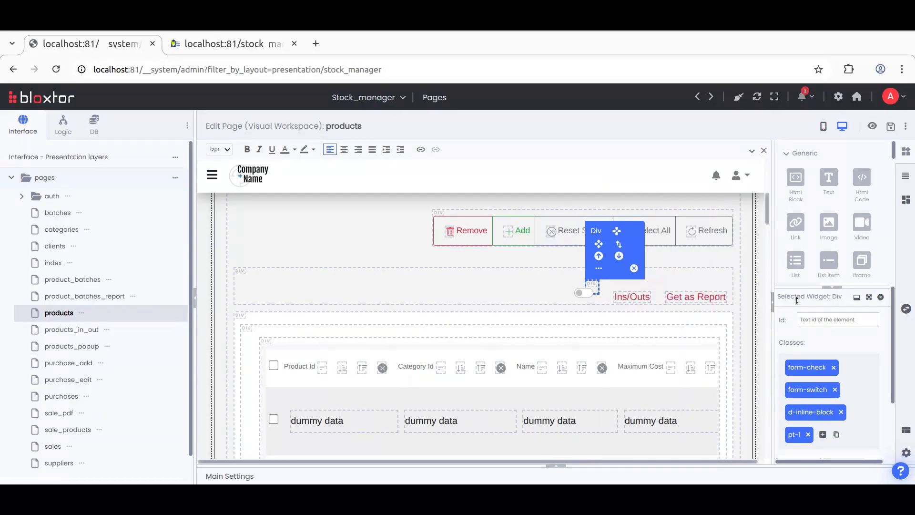
{"action": "left_click", "coordinate": [772, 273]}
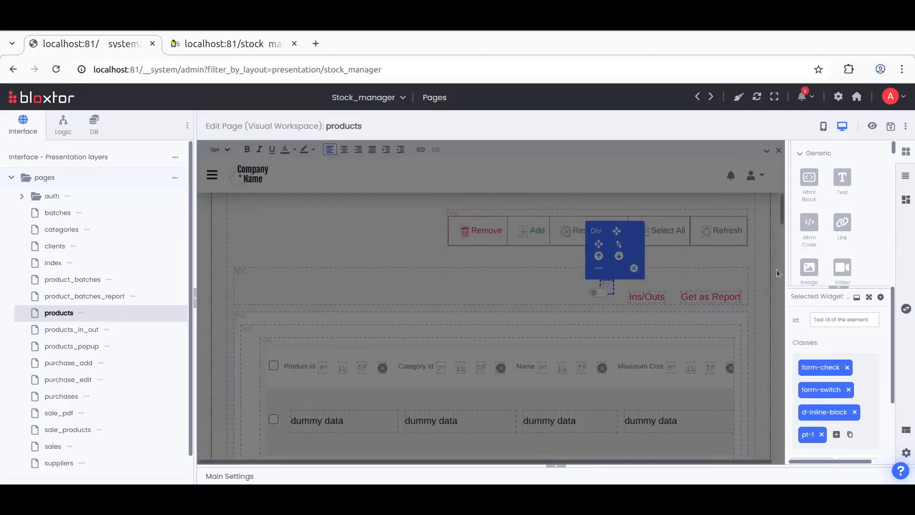
{"action": "left_click", "coordinate": [876, 297]}
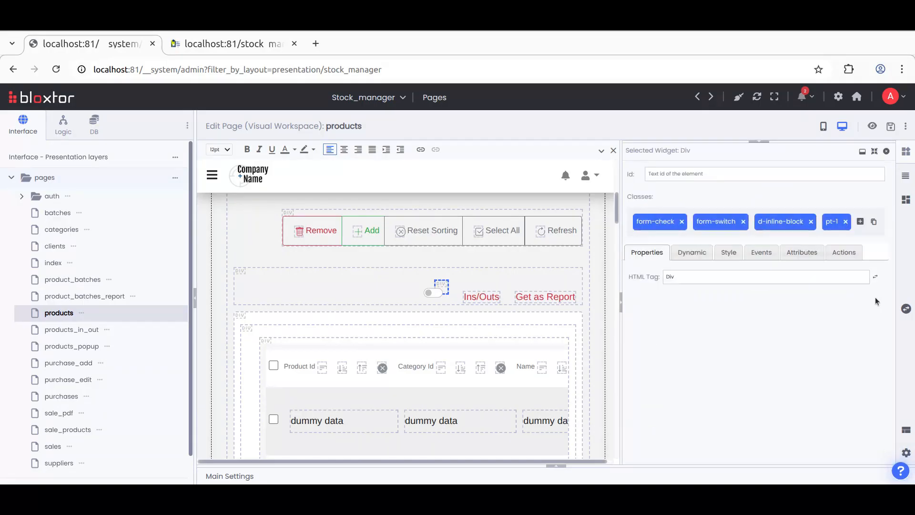
Step: In the div's dynamic Permissions, add a hide condition for logged user type admin and save the page
{"action": "left_click", "coordinate": [690, 249]}
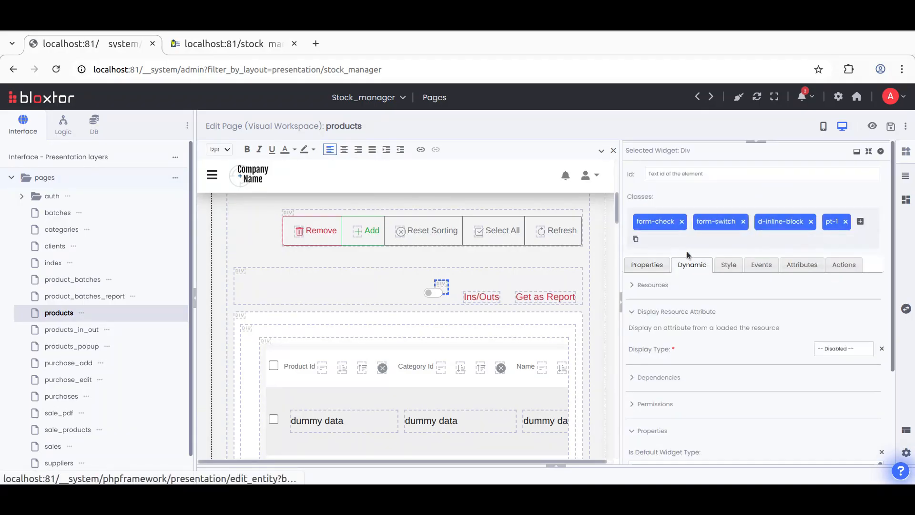
{"action": "left_click", "coordinate": [665, 313]}
{"action": "left_click", "coordinate": [650, 365]}
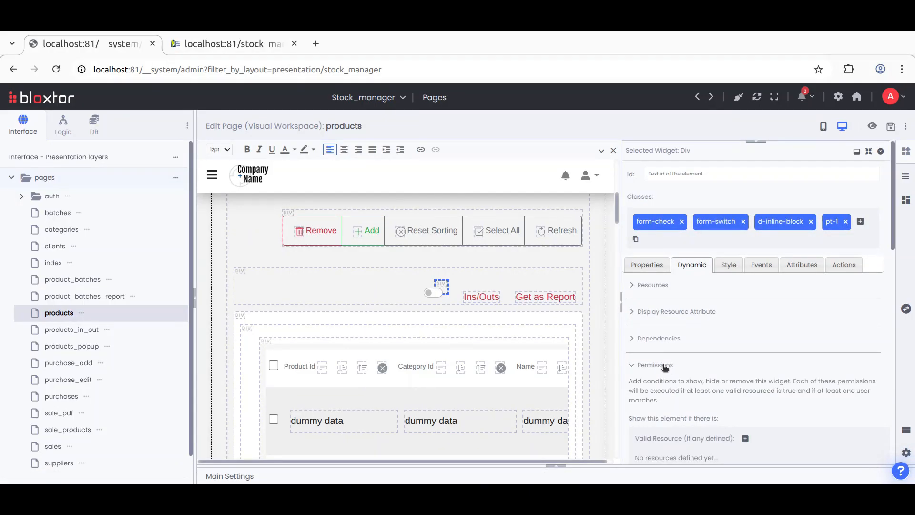
{"action": "scroll", "coordinate": [661, 346], "scroll_direction": "down", "scroll_amount": 3}
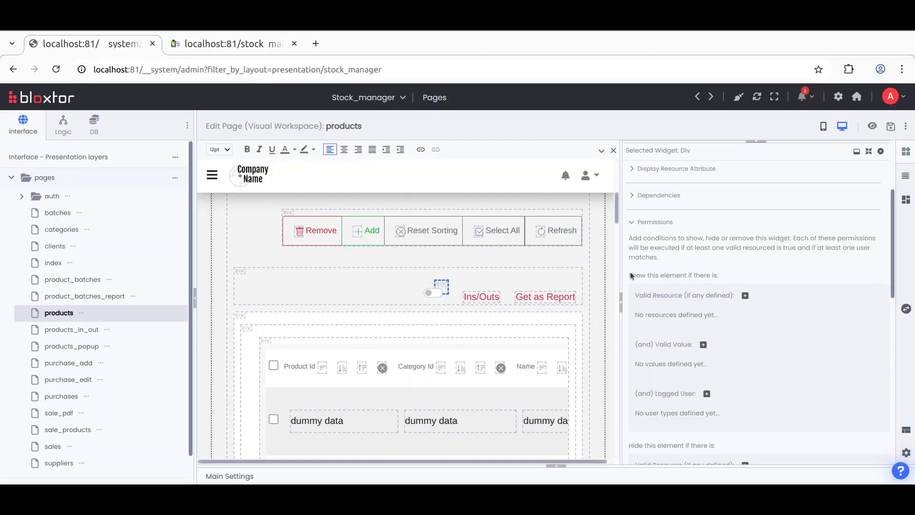
{"action": "scroll", "coordinate": [698, 280], "scroll_direction": "down", "scroll_amount": 5}
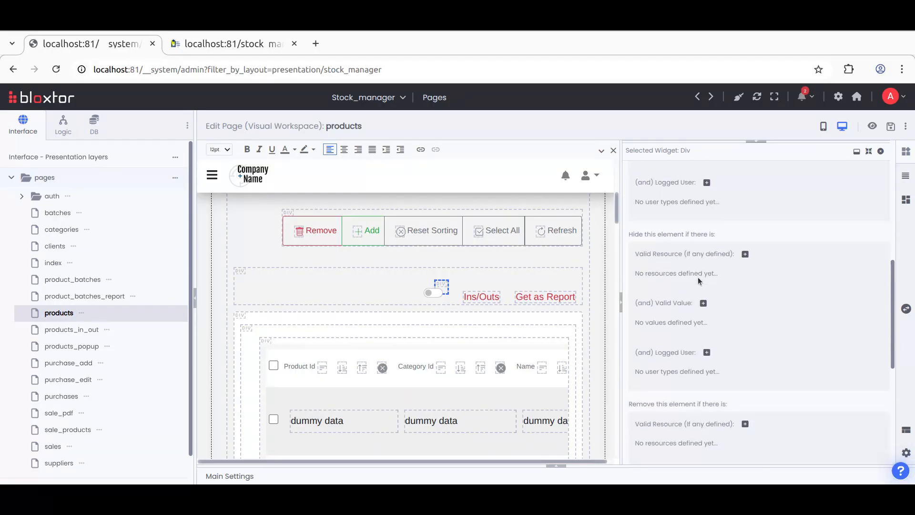
{"action": "scroll", "coordinate": [667, 245], "scroll_direction": "down", "scroll_amount": 3}
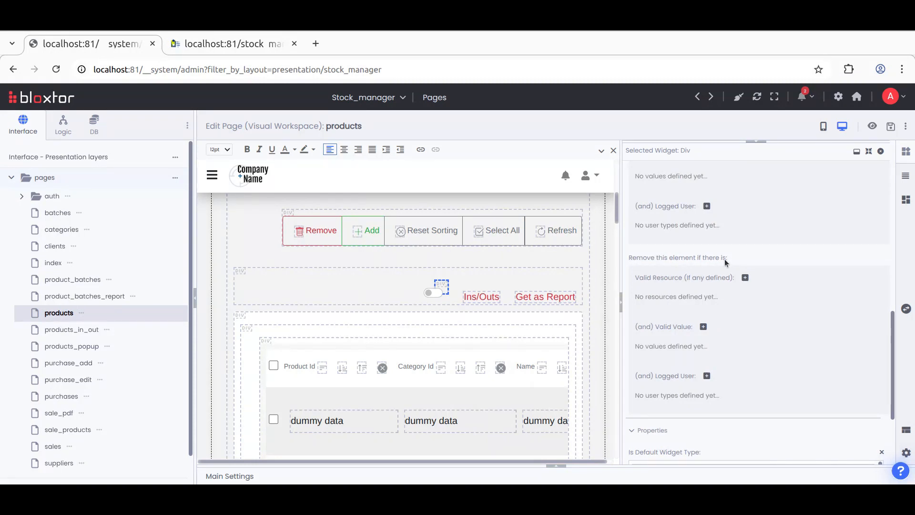
{"action": "scroll", "coordinate": [685, 274], "scroll_direction": "up", "scroll_amount": 3}
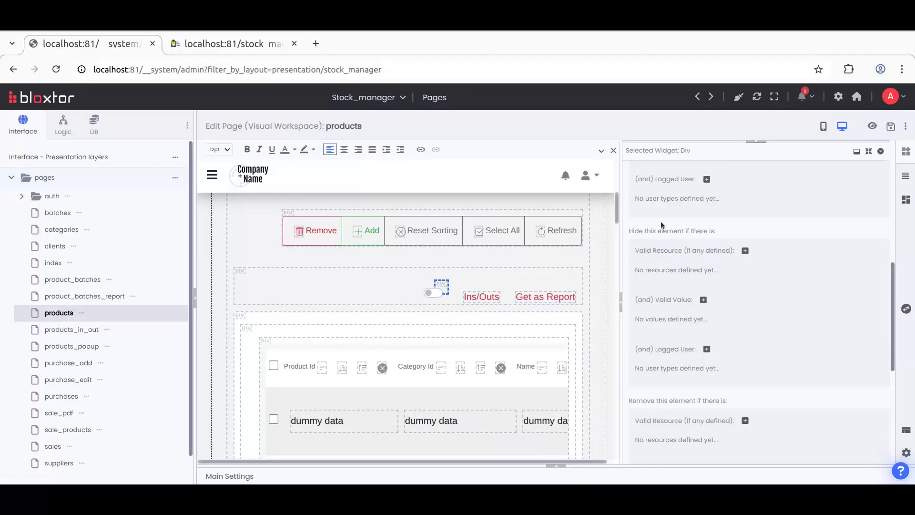
{"action": "left_click", "coordinate": [707, 352]}
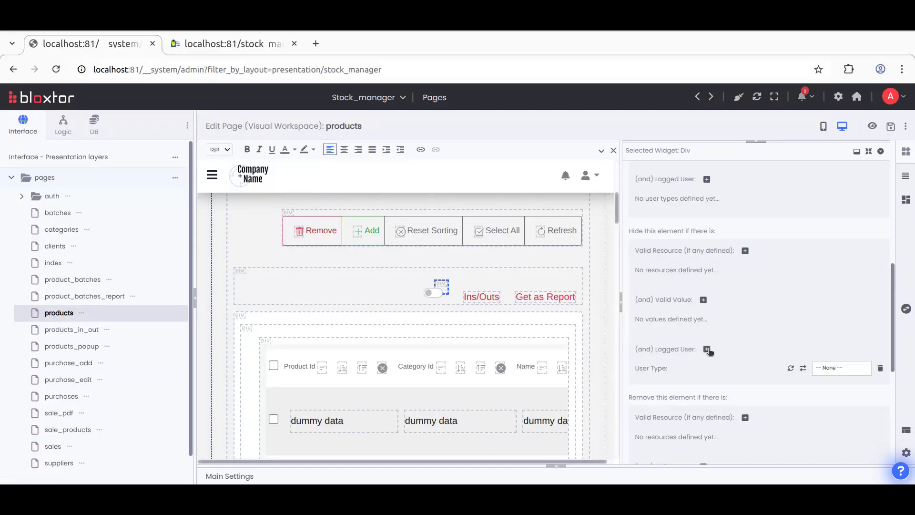
{"action": "left_click", "coordinate": [829, 368]}
{"action": "left_click", "coordinate": [829, 411]}
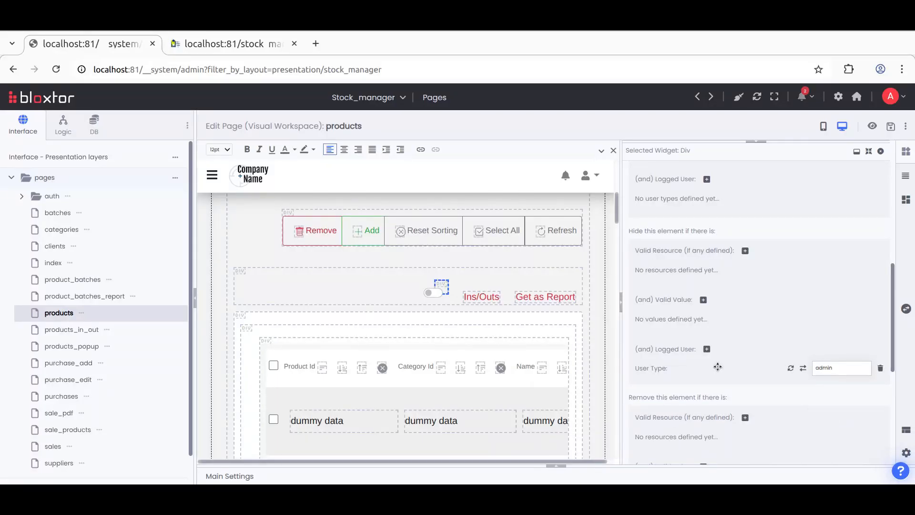
{"action": "left_click", "coordinate": [890, 128]}
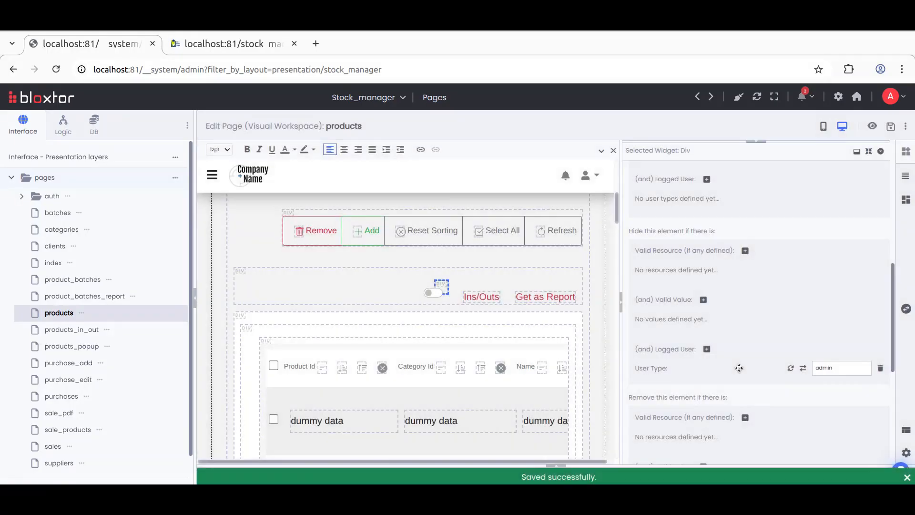
Step: Reload the running products page to check the Ins/Outs switch
{"action": "left_click", "coordinate": [224, 43]}
{"action": "left_click", "coordinate": [56, 70]}
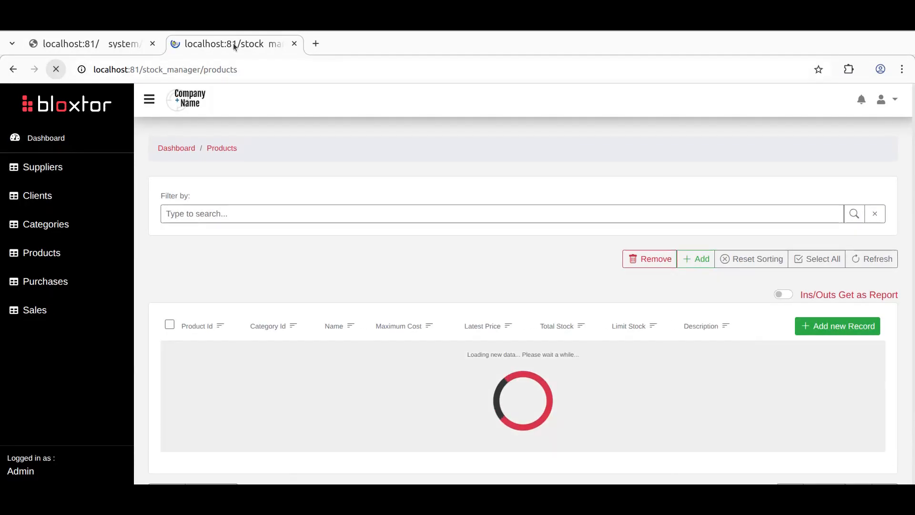
{"action": "left_click", "coordinate": [117, 48]}
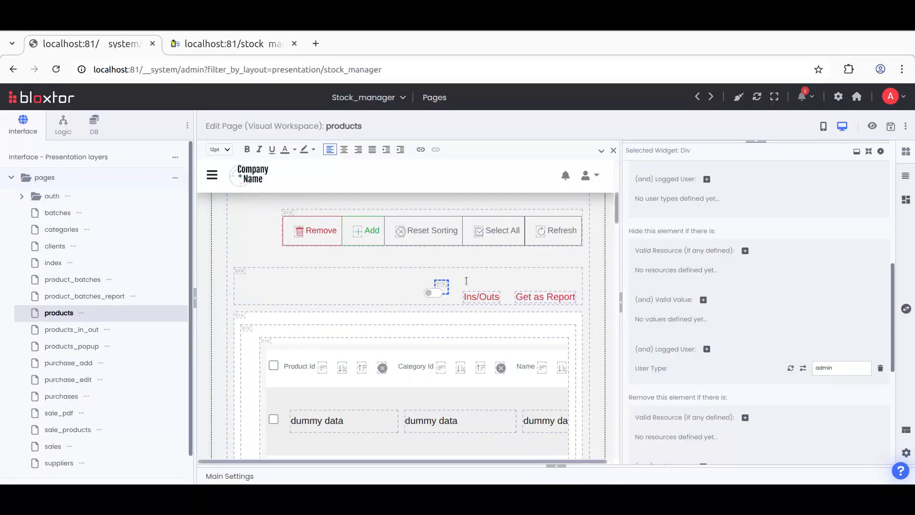
Step: Replace the div's d-inline-block class with an inline-block Display style and save the page
{"action": "scroll", "coordinate": [689, 286], "scroll_direction": "up", "scroll_amount": 6}
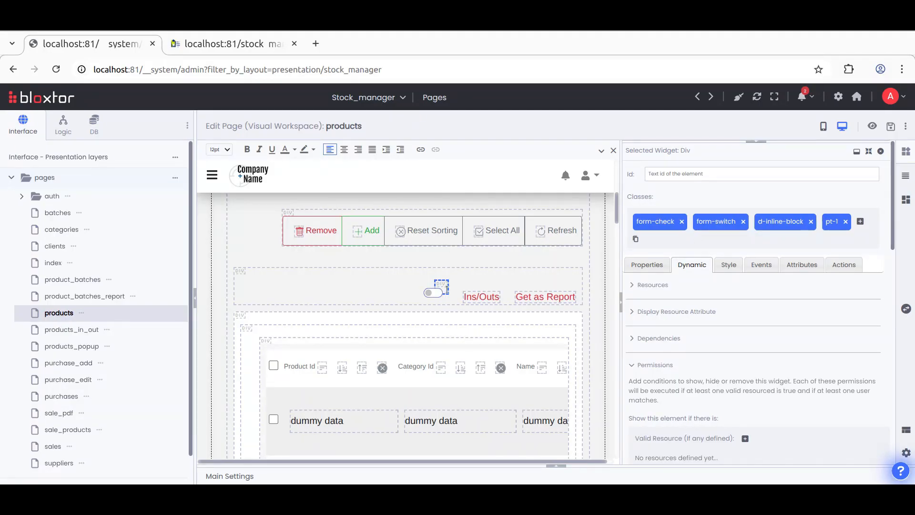
{"action": "left_click", "coordinate": [810, 222]}
{"action": "left_click", "coordinate": [724, 253]}
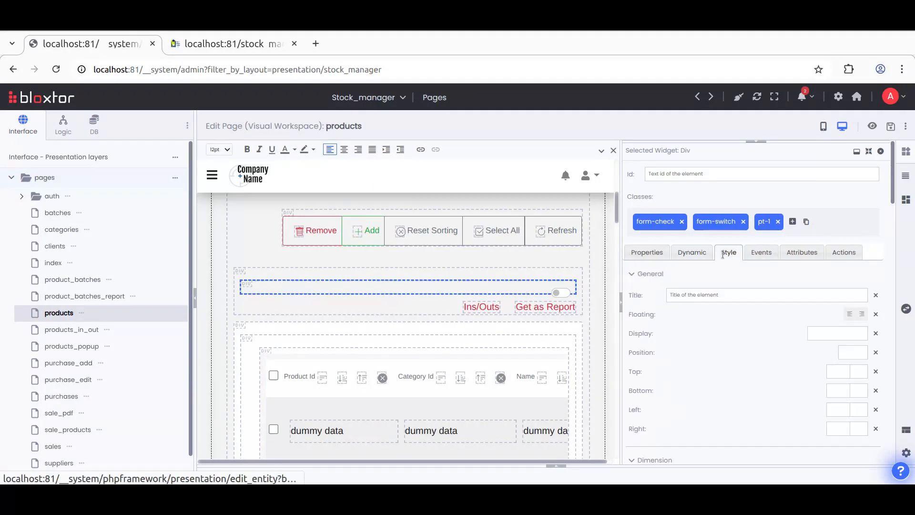
{"action": "left_click", "coordinate": [837, 334]}
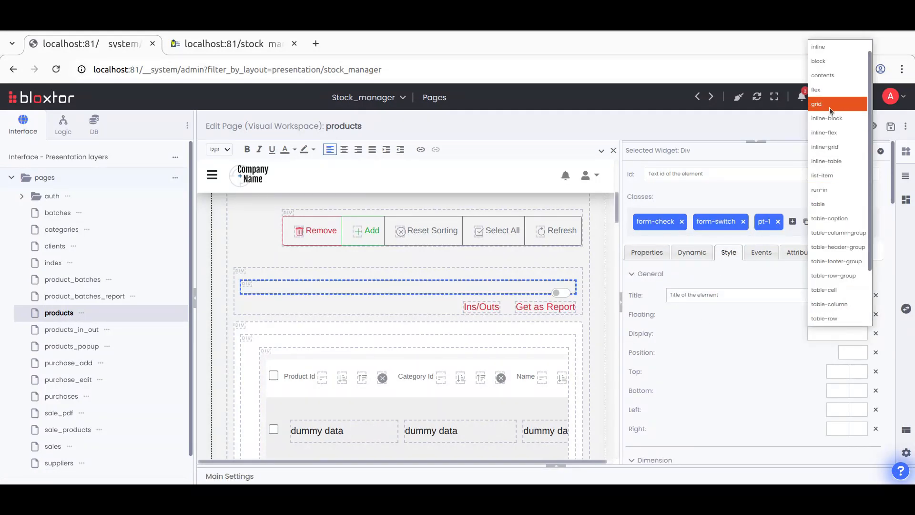
{"action": "left_click", "coordinate": [835, 119]}
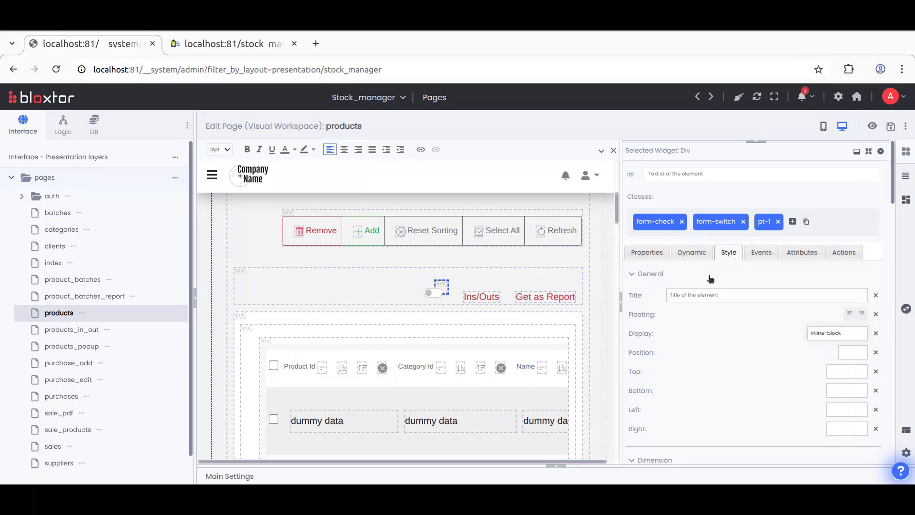
{"action": "left_click", "coordinate": [692, 253]}
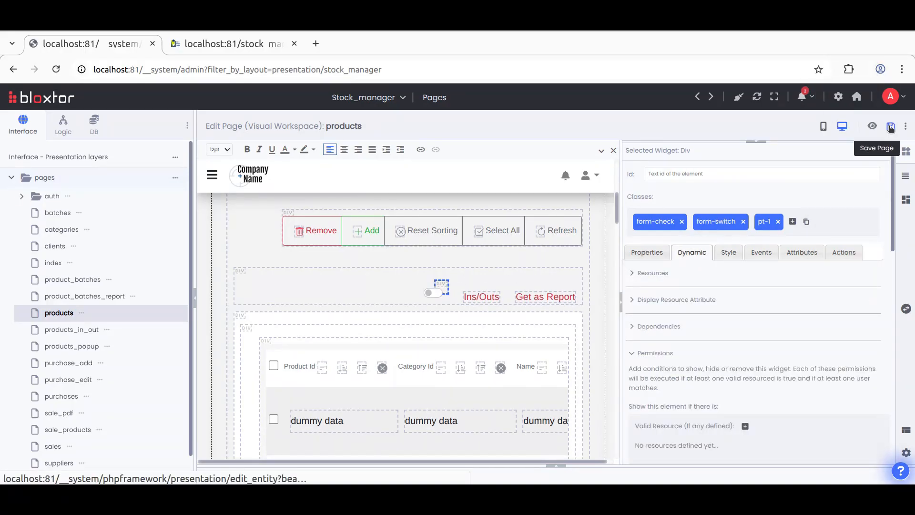
{"action": "scroll", "coordinate": [734, 365], "scroll_direction": "down", "scroll_amount": 6}
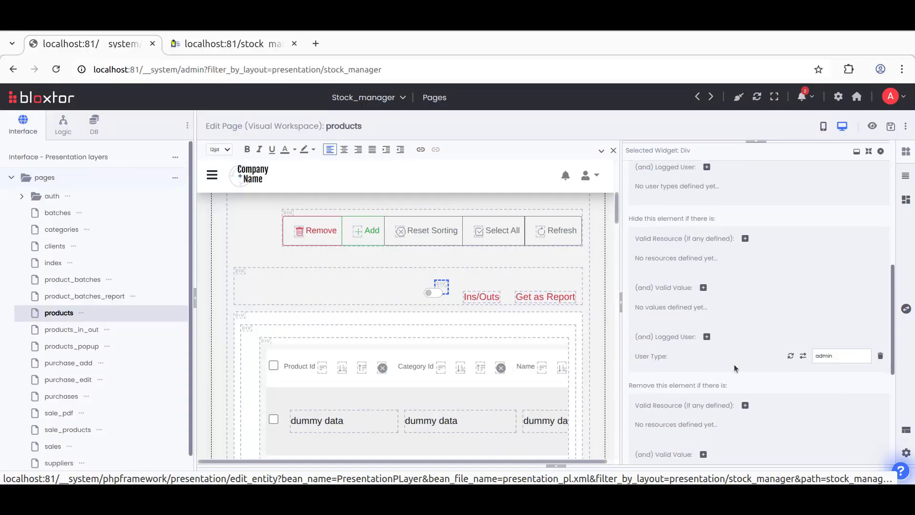
{"action": "scroll", "coordinate": [734, 364], "scroll_direction": "down", "scroll_amount": 2}
{"action": "left_click", "coordinate": [890, 125]}
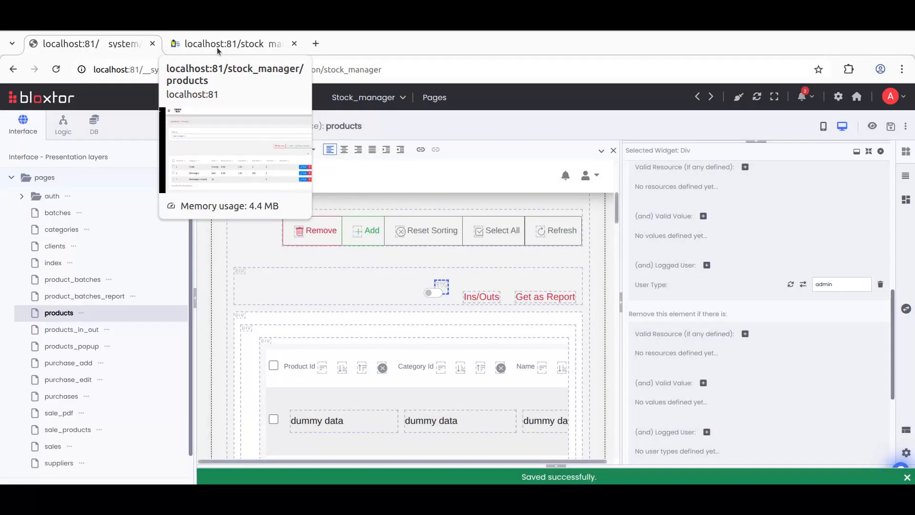
Step: Reload the running products page and inspect the Ins/Outs switch element in the developer tools
{"action": "left_click", "coordinate": [216, 47]}
{"action": "left_click", "coordinate": [55, 69]}
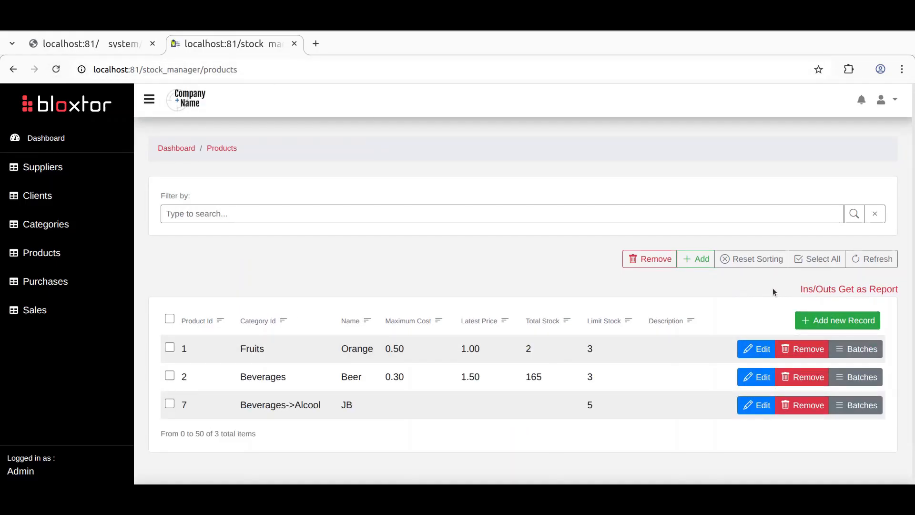
{"action": "right_click", "coordinate": [809, 289]}
{"action": "left_click", "coordinate": [665, 451]}
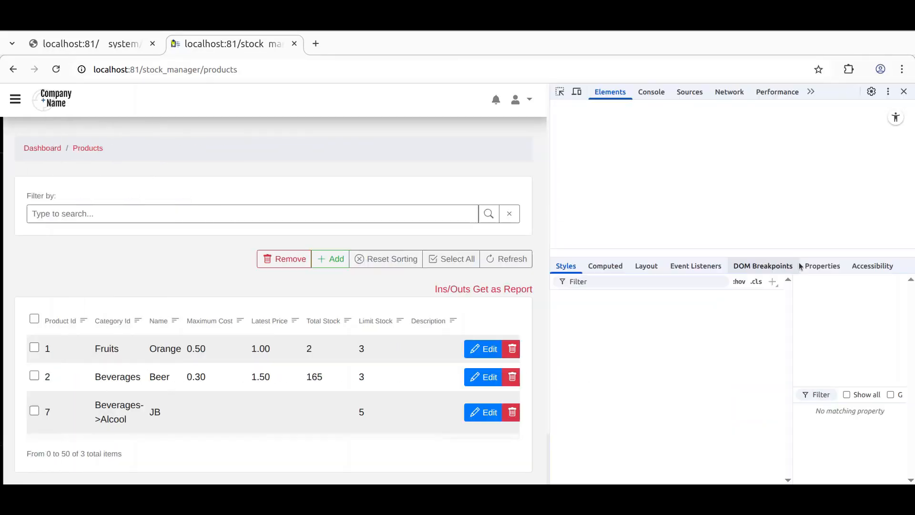
{"action": "left_click", "coordinate": [626, 154]}
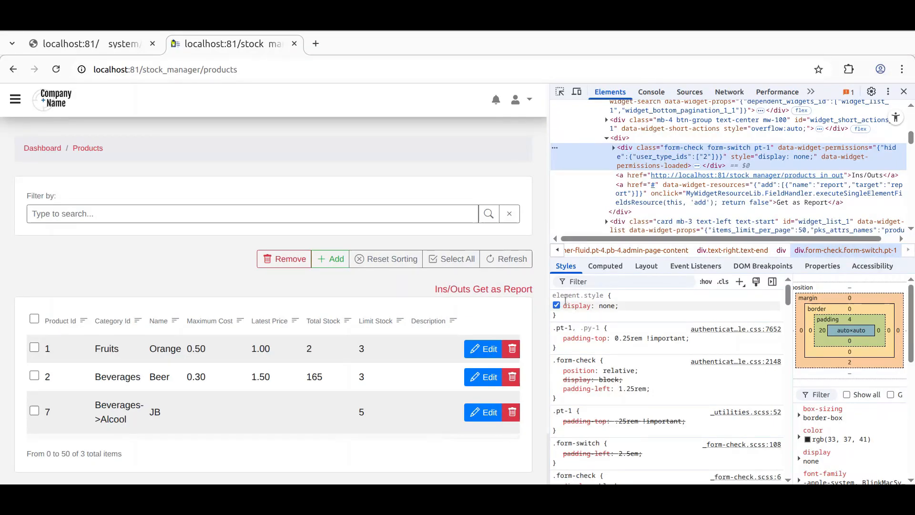
Step: Disable the element's display: none style and toggle the Ins/Outs switch on and off
{"action": "left_click", "coordinate": [557, 305]}
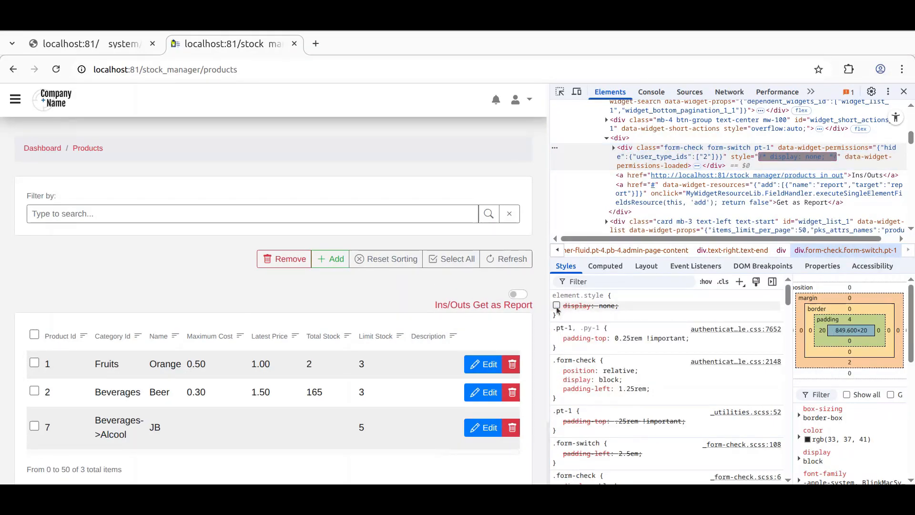
{"action": "mouse_move", "coordinate": [594, 305]}
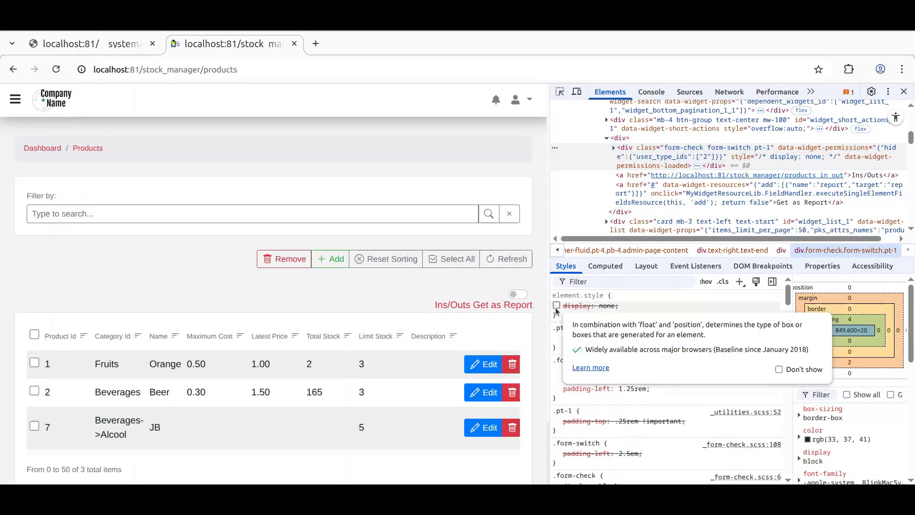
{"action": "left_click", "coordinate": [519, 295]}
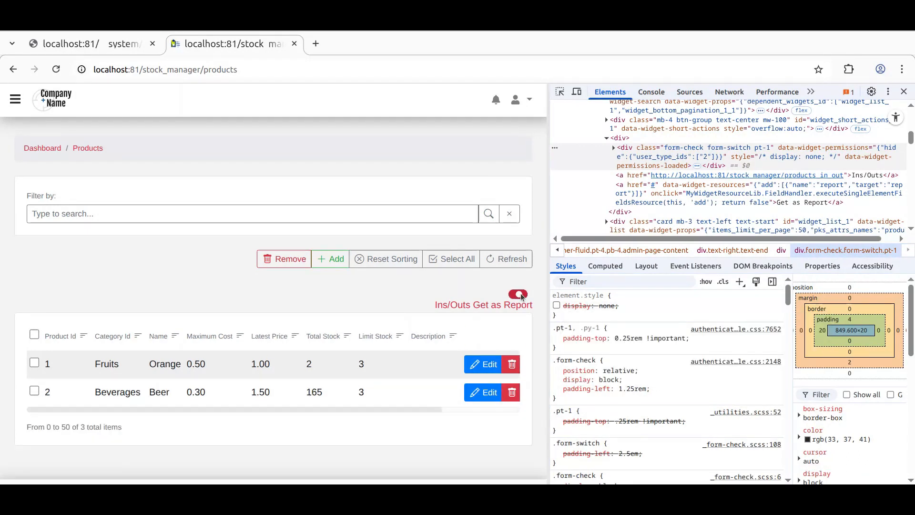
{"action": "left_click", "coordinate": [517, 295]}
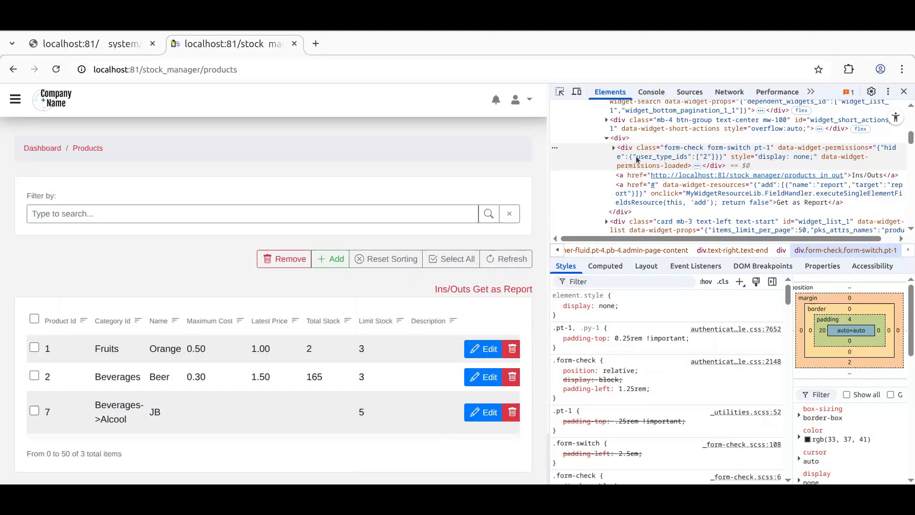
Step: Delete the admin user-type condition from the div's hide permissions
{"action": "left_click", "coordinate": [106, 48]}
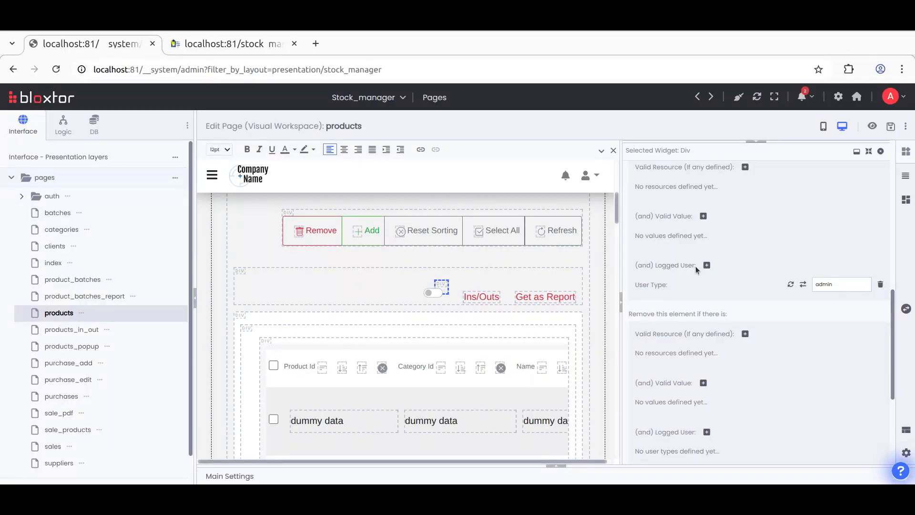
{"action": "left_click", "coordinate": [881, 284]}
{"action": "left_click", "coordinate": [556, 147]}
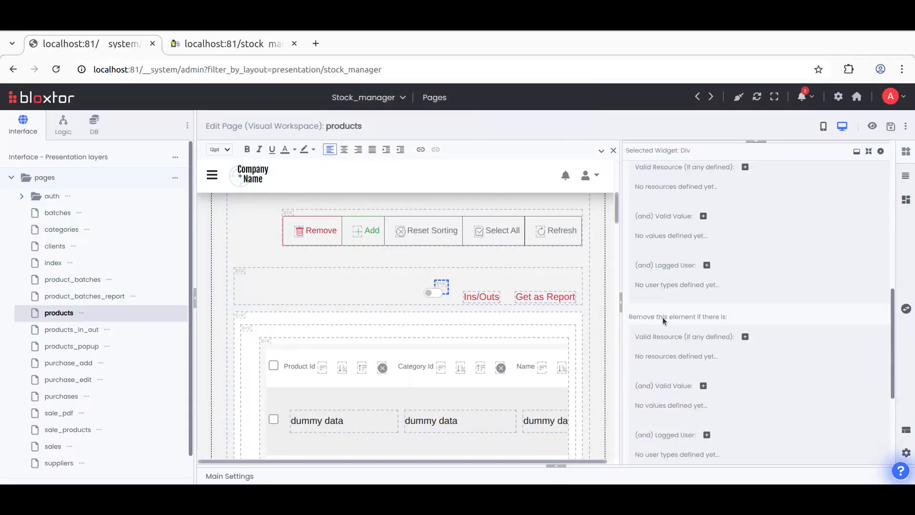
{"action": "scroll", "coordinate": [672, 243], "scroll_direction": "up", "scroll_amount": 2}
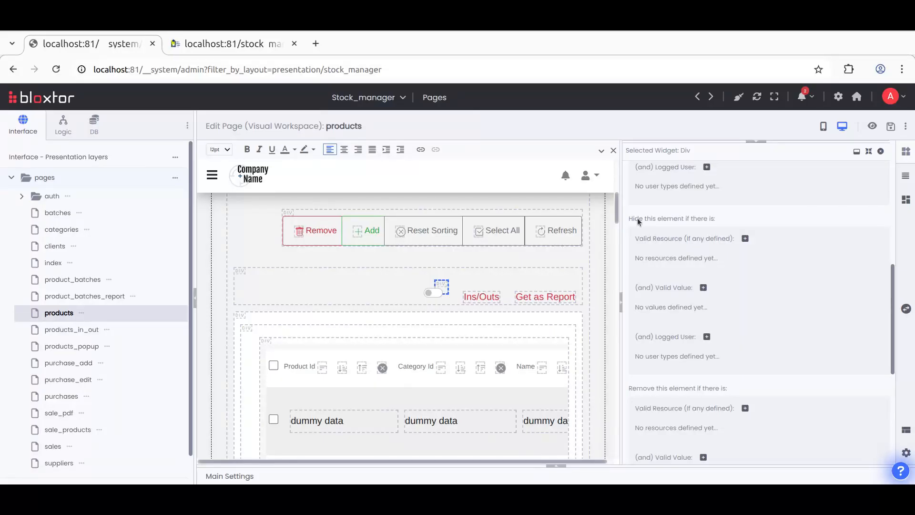
Step: Add an admin user-type condition to the div's remove-element permissions and save the page
{"action": "scroll", "coordinate": [698, 308], "scroll_direction": "down", "scroll_amount": 3}
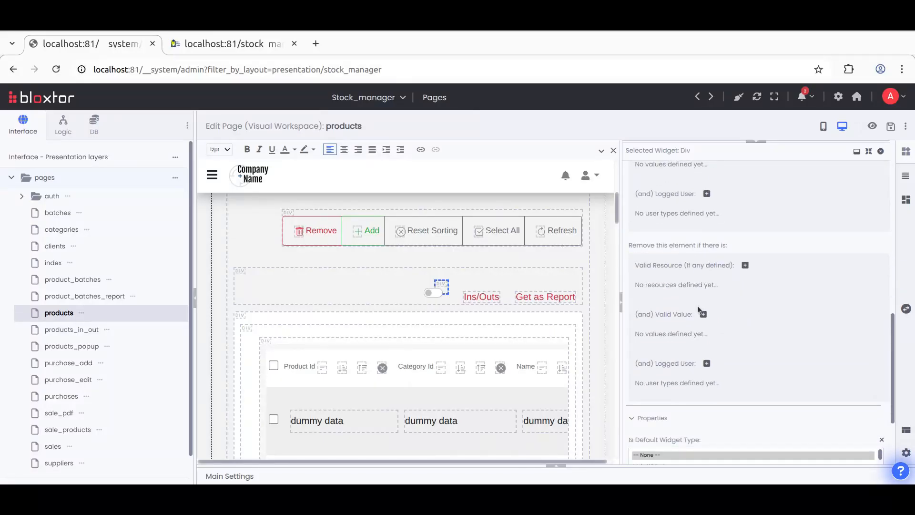
{"action": "left_click", "coordinate": [706, 364]}
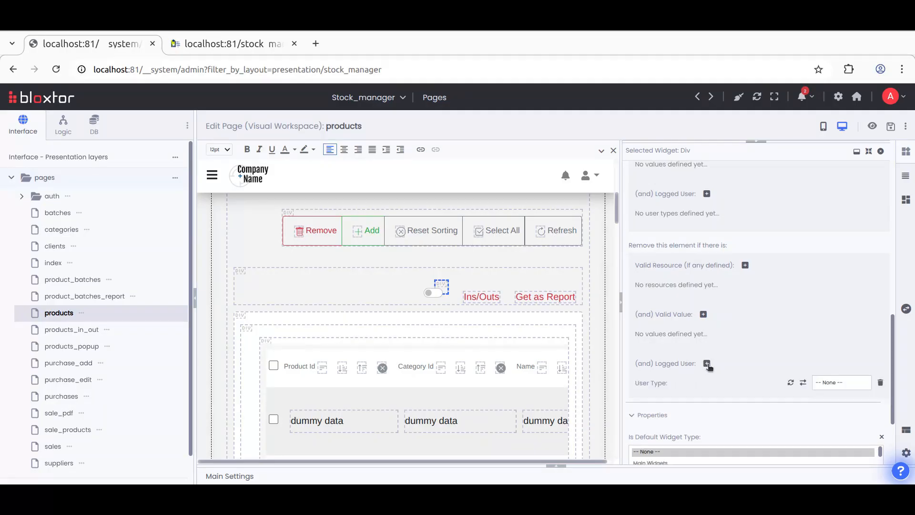
{"action": "left_click", "coordinate": [849, 386]}
{"action": "left_click", "coordinate": [829, 431]}
{"action": "left_click", "coordinate": [891, 126]}
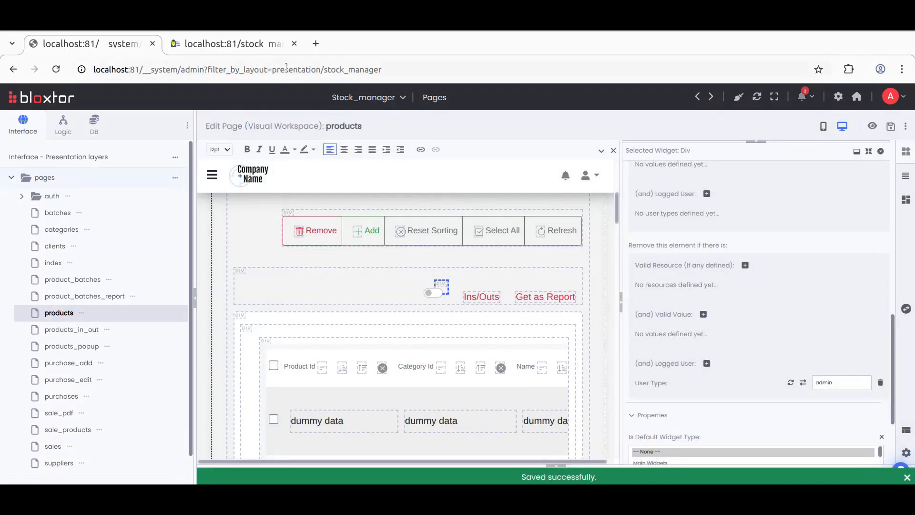
Step: Reload the running products page and inspect the Ins/Outs area in the developer tools
{"action": "left_click", "coordinate": [241, 44]}
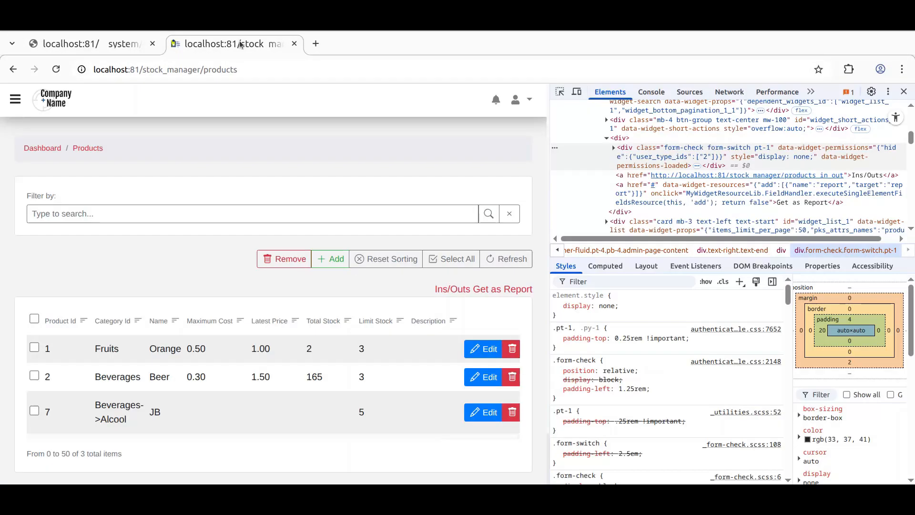
{"action": "left_click", "coordinate": [56, 71]}
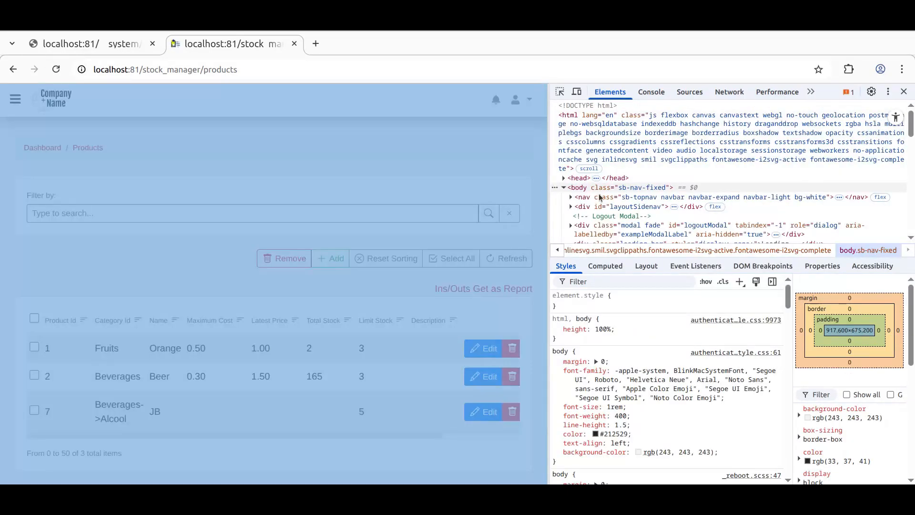
{"action": "left_click", "coordinate": [560, 92]}
{"action": "left_click", "coordinate": [452, 290]}
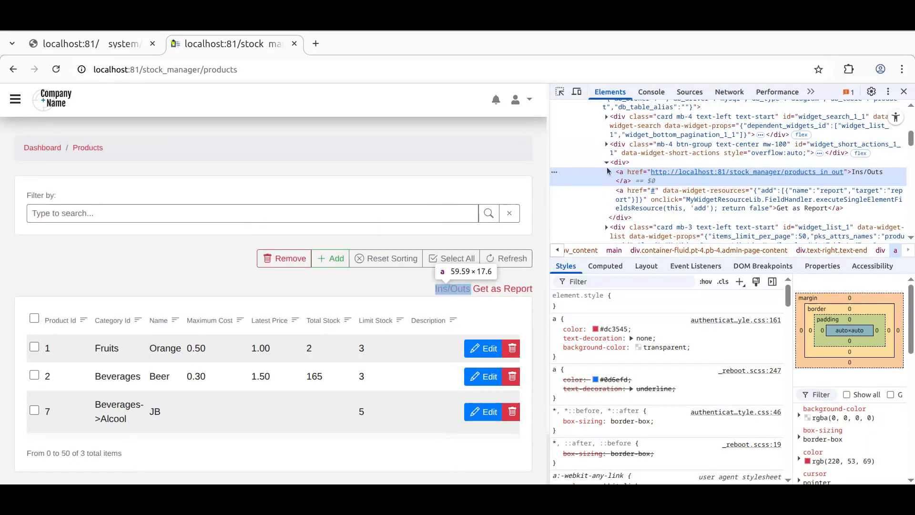
Step: Delete the admin user-type condition from the div's remove-element permissions
{"action": "left_click", "coordinate": [102, 46]}
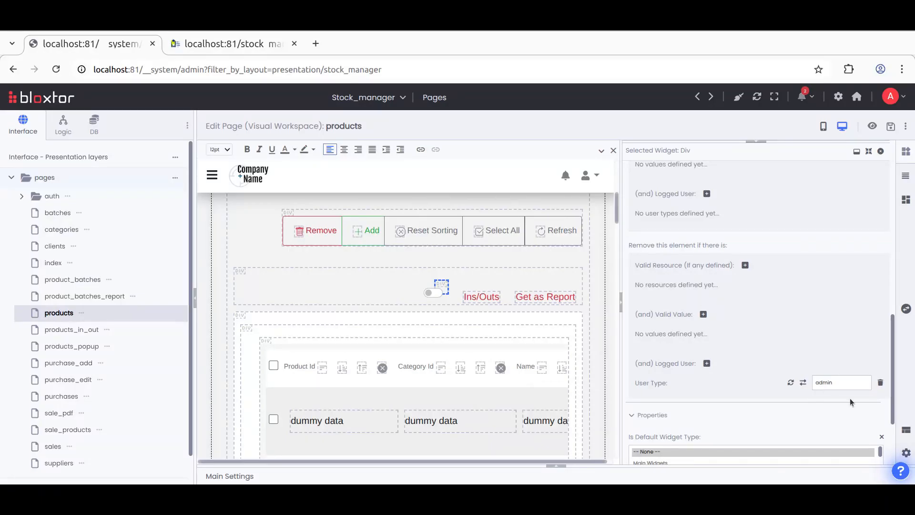
{"action": "left_click", "coordinate": [880, 382]}
{"action": "left_click", "coordinate": [553, 147]}
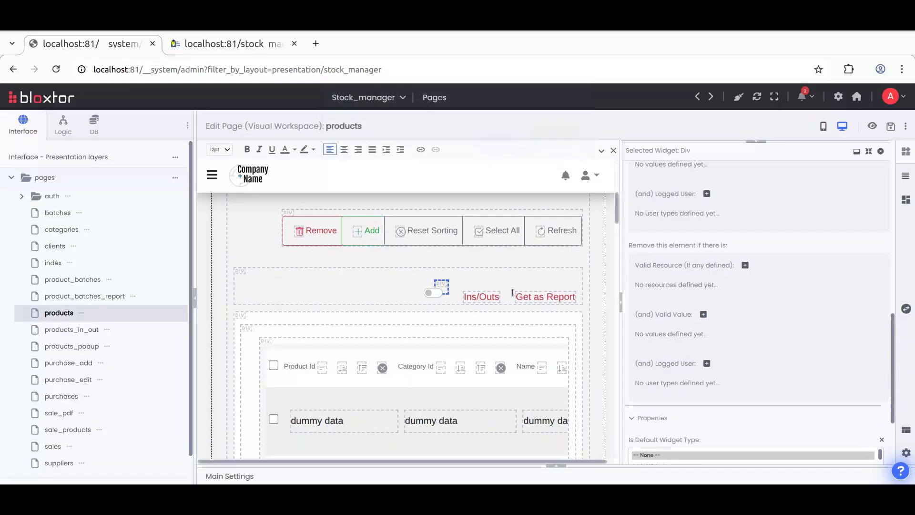
Step: Add a regular user-type condition to the div's show-element permissions and save the page
{"action": "scroll", "coordinate": [704, 329], "scroll_direction": "up", "scroll_amount": 3}
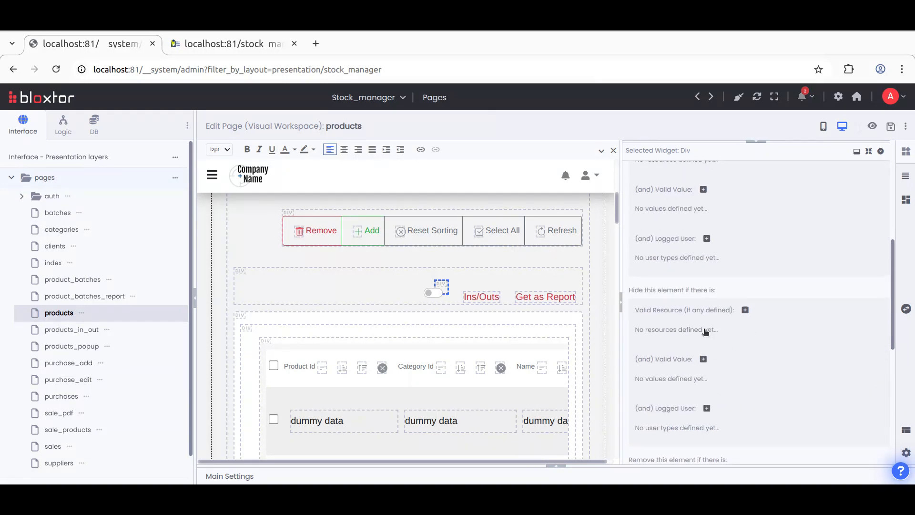
{"action": "scroll", "coordinate": [702, 326], "scroll_direction": "up", "scroll_amount": 3}
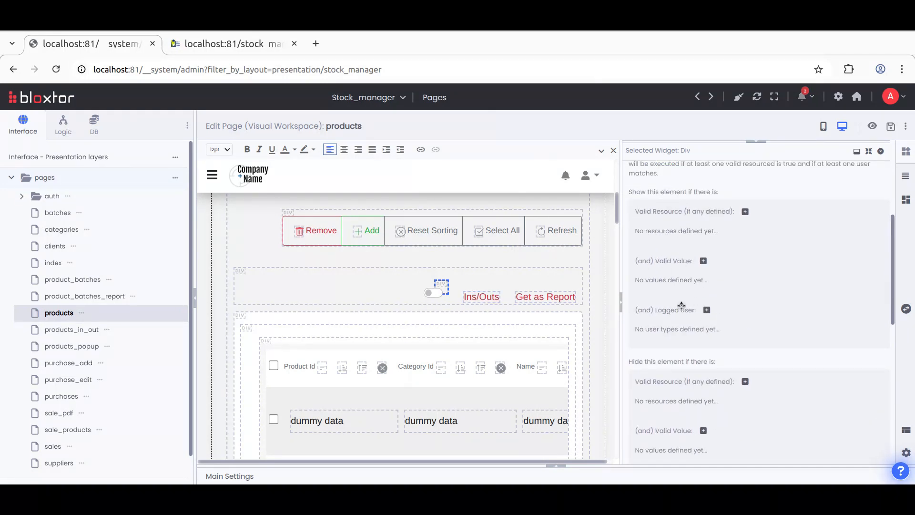
{"action": "left_click", "coordinate": [707, 310]}
{"action": "left_click", "coordinate": [838, 329]}
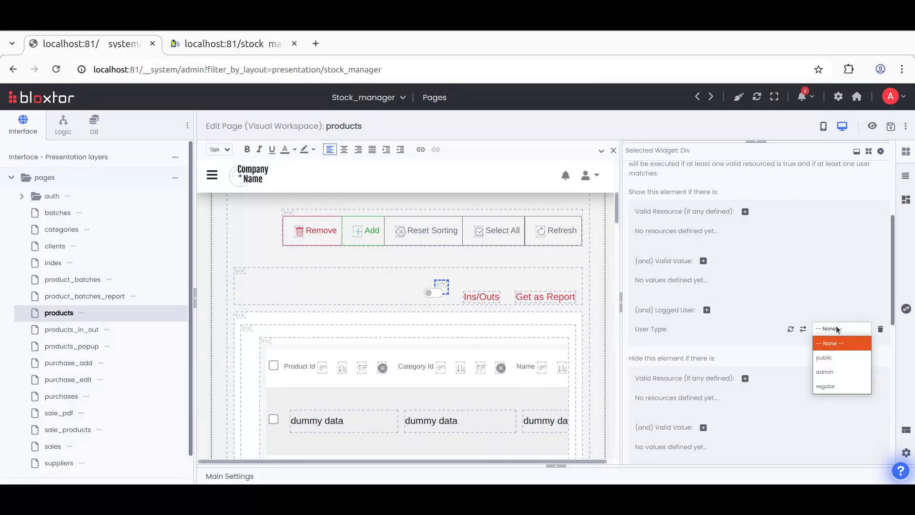
{"action": "left_click", "coordinate": [829, 386]}
{"action": "left_click", "coordinate": [891, 126]}
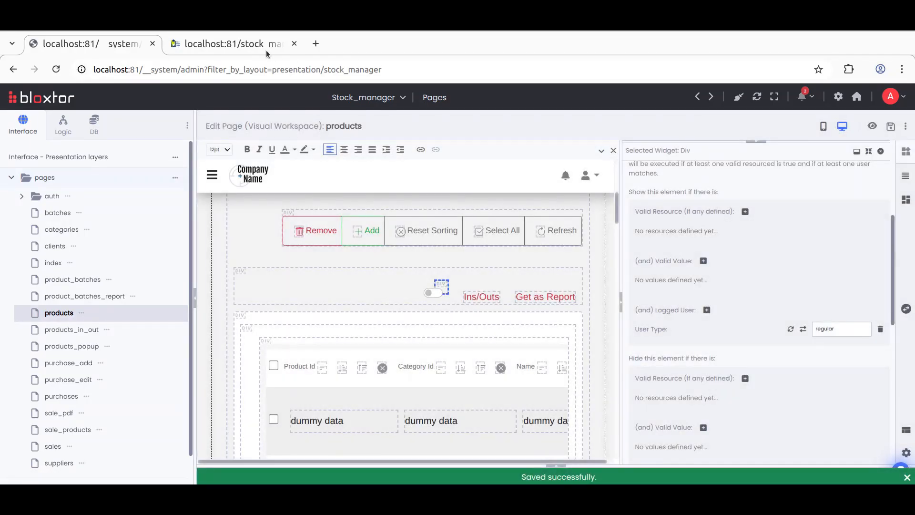
Step: Reload the running products page and inspect the Ins/Outs switch div in the developer tools
{"action": "left_click", "coordinate": [267, 50]}
{"action": "left_click", "coordinate": [56, 69]}
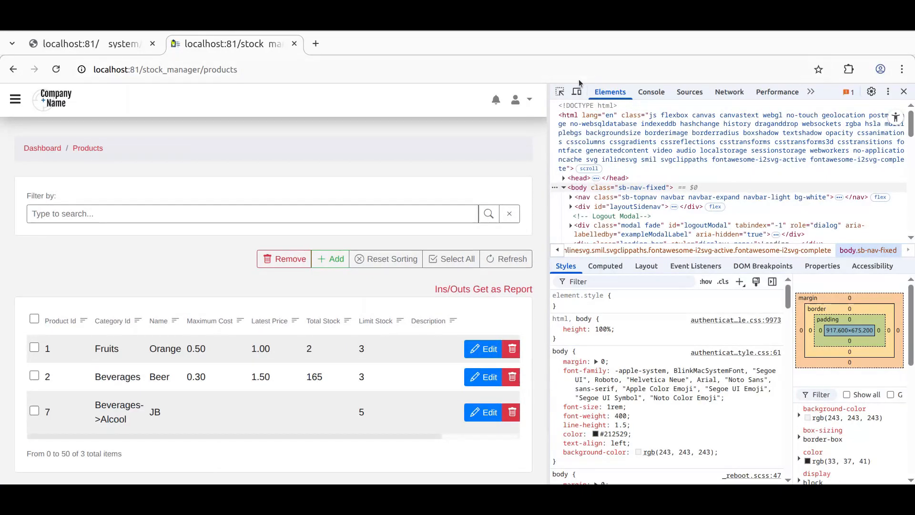
{"action": "left_click", "coordinate": [560, 91]}
{"action": "left_click", "coordinate": [443, 291]}
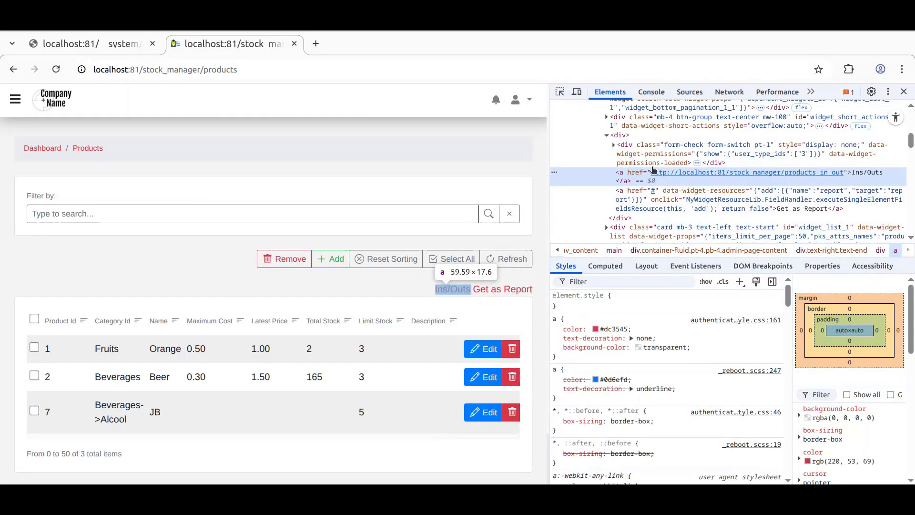
{"action": "left_click", "coordinate": [633, 154]}
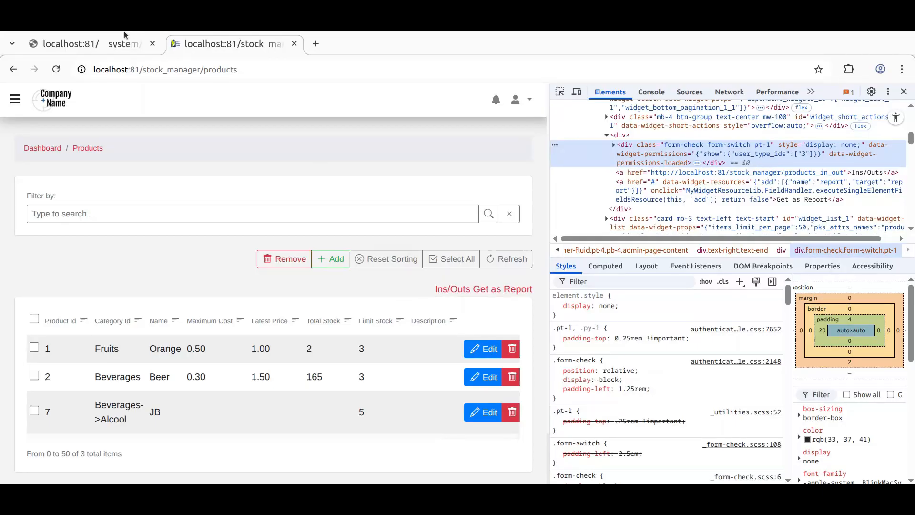
Step: Delete the regular user-type condition from the div's show-element permissions
{"action": "left_click", "coordinate": [117, 43]}
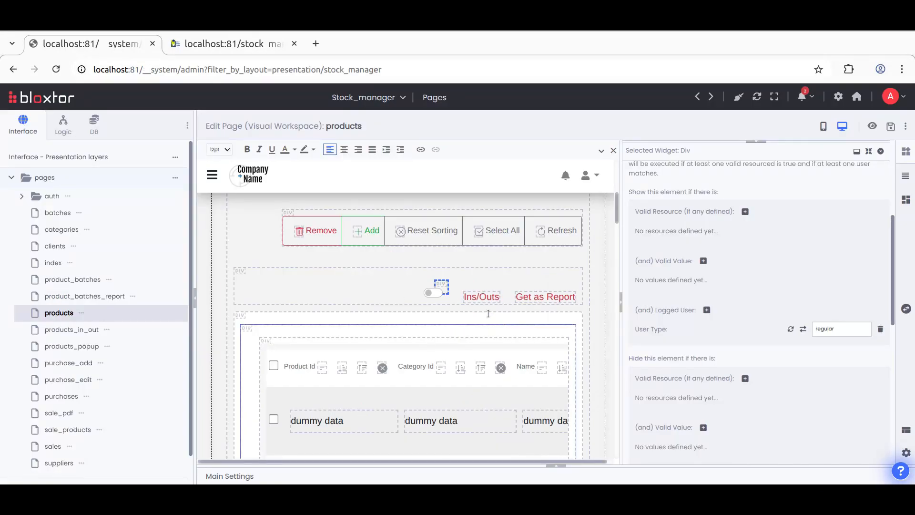
{"action": "left_click", "coordinate": [880, 329]}
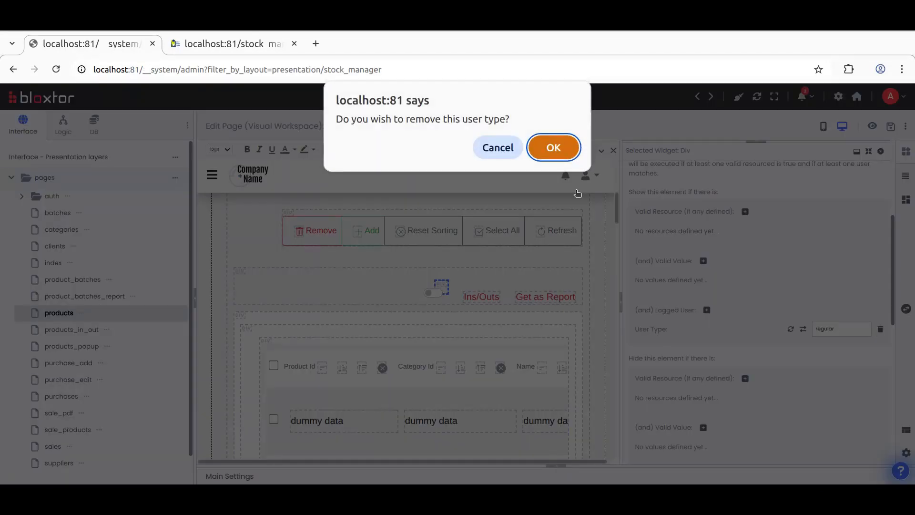
{"action": "left_click", "coordinate": [553, 150]}
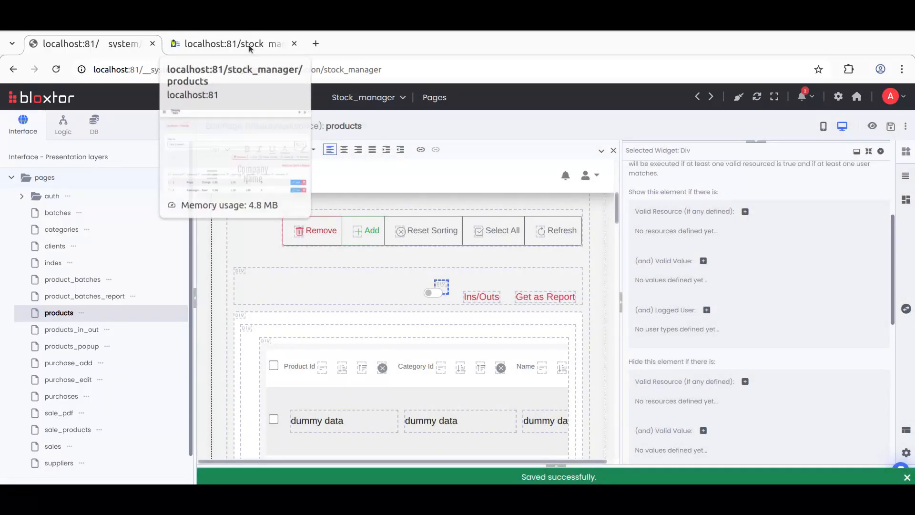
Step: Reload the running products page and toggle the Ins/Outs switch
{"action": "left_click", "coordinate": [250, 46]}
{"action": "key", "text": "ctrl+r"}
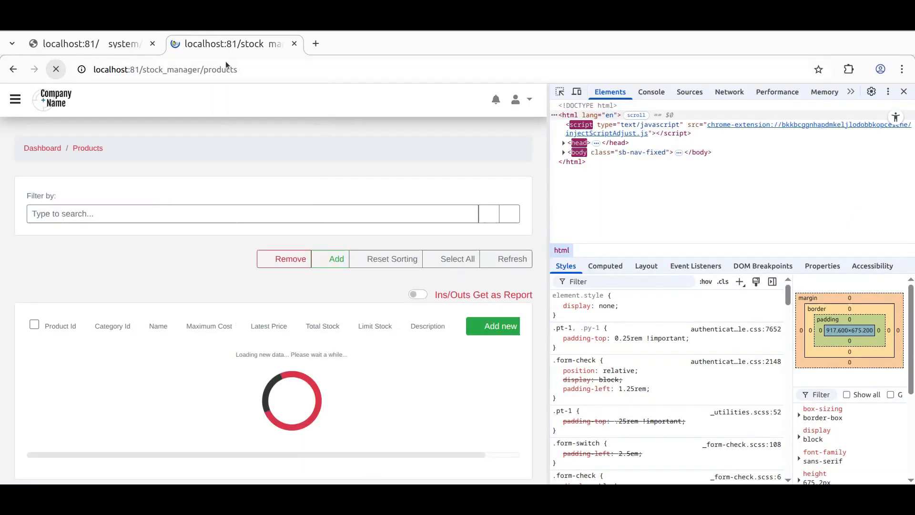
{"action": "left_click", "coordinate": [411, 296]}
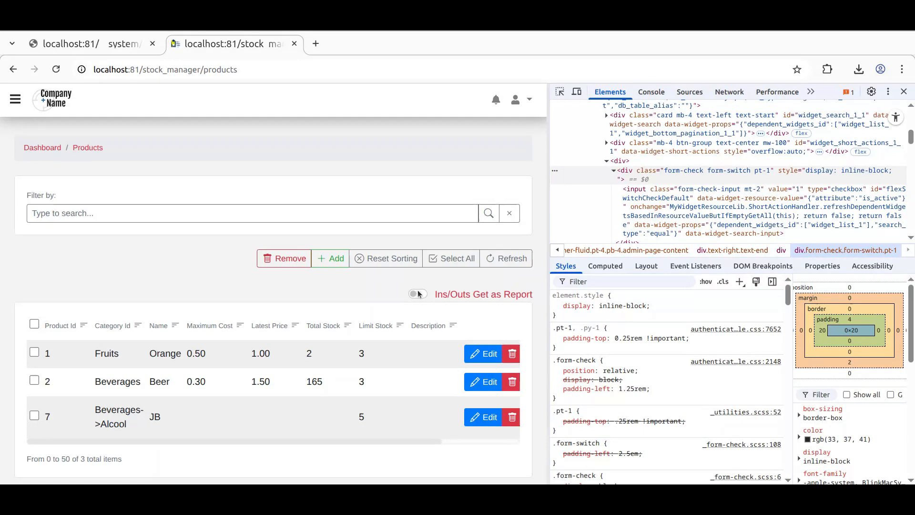
Step: Open the page's advanced main settings and review the parser options down to Filter by Permission
{"action": "left_click", "coordinate": [120, 46]}
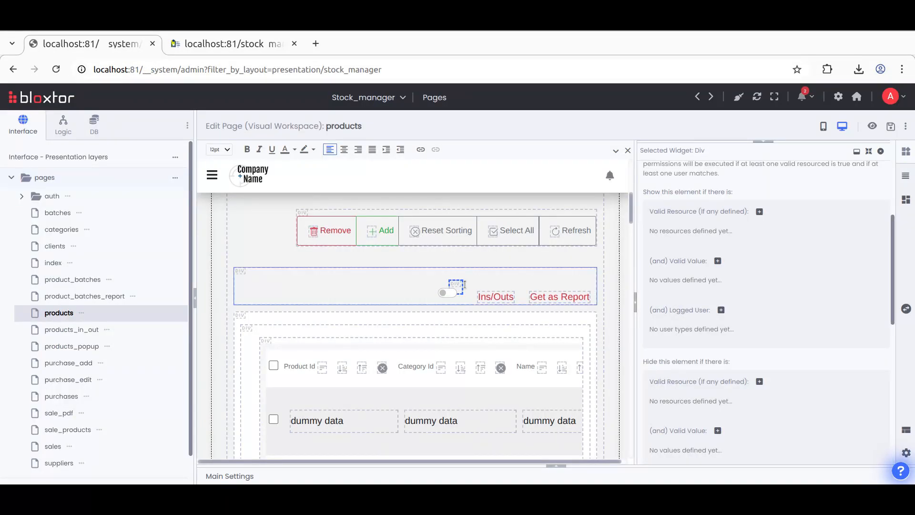
{"action": "left_click", "coordinate": [554, 466]}
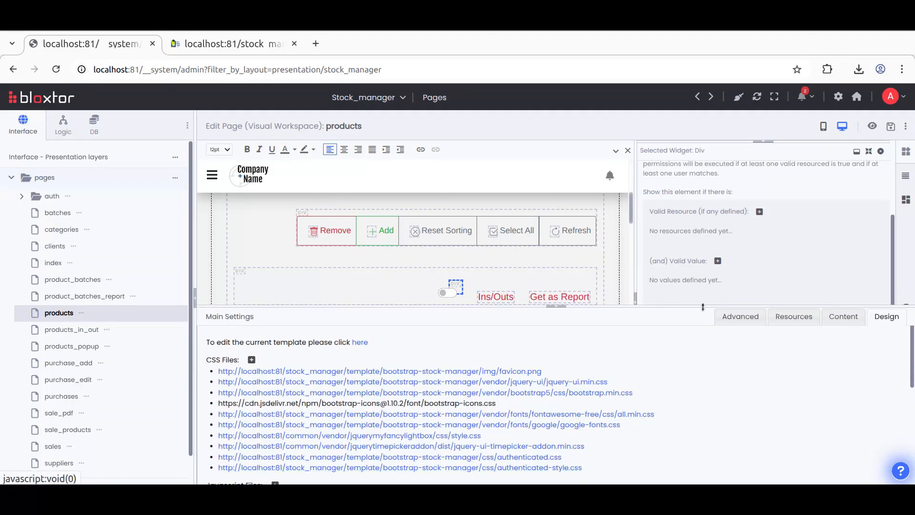
{"action": "left_click", "coordinate": [738, 318]}
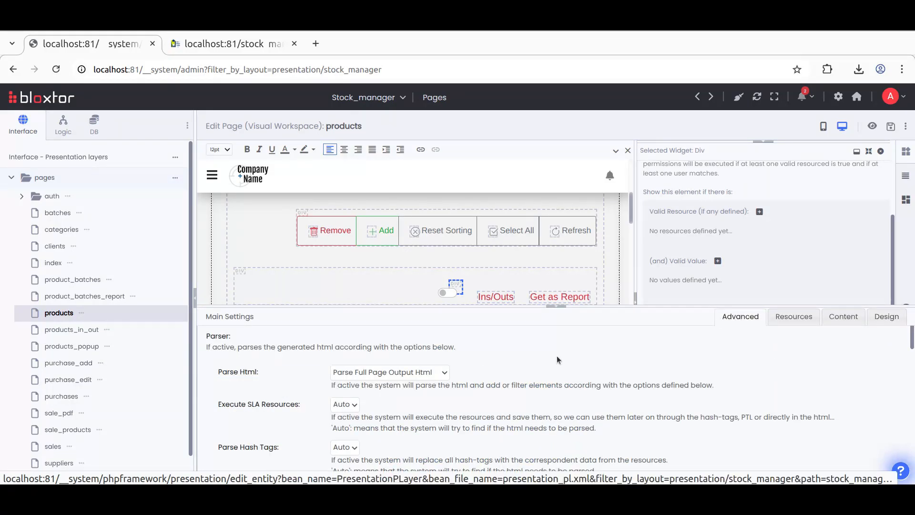
{"action": "scroll", "coordinate": [284, 385], "scroll_direction": "down", "scroll_amount": 3}
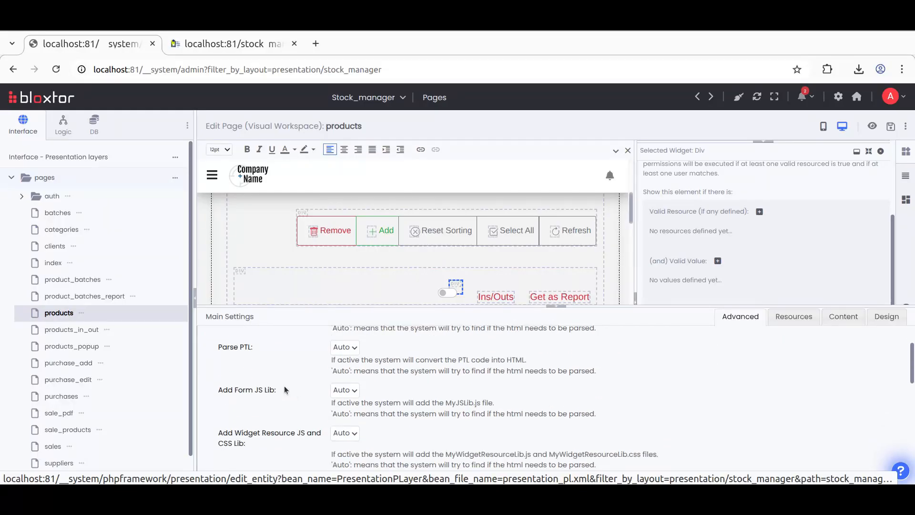
{"action": "scroll", "coordinate": [284, 385], "scroll_direction": "down", "scroll_amount": 1}
{"action": "scroll", "coordinate": [284, 385], "scroll_direction": "down", "scroll_amount": 2}
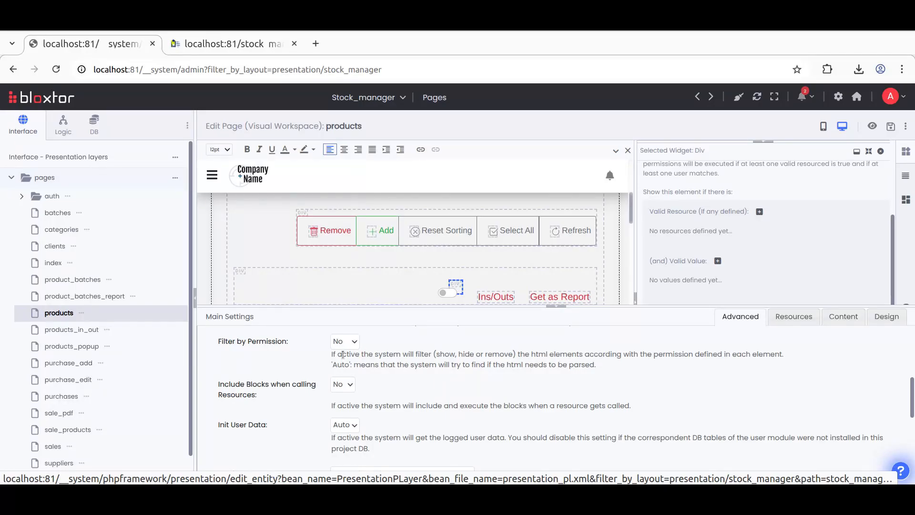
Step: Open the running app's dashboard from the sidebar and close the developer tools
{"action": "left_click", "coordinate": [226, 48]}
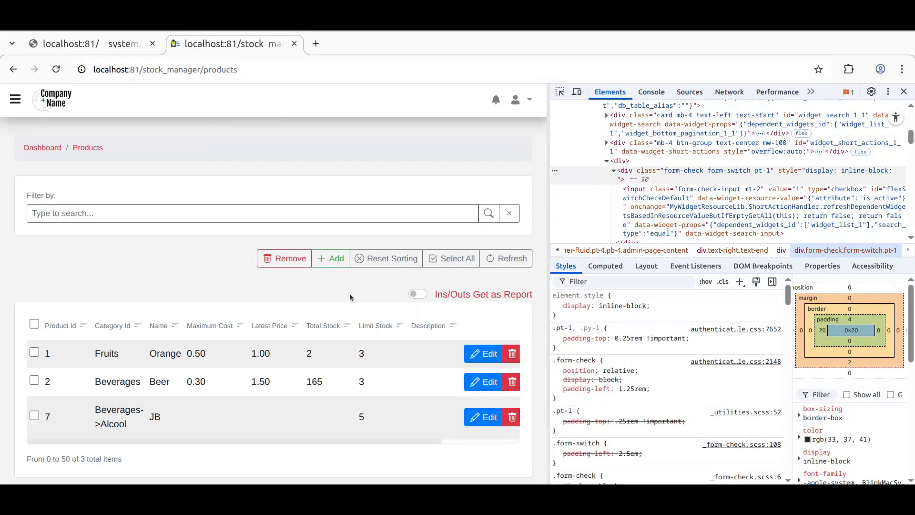
{"action": "left_click", "coordinate": [15, 99]}
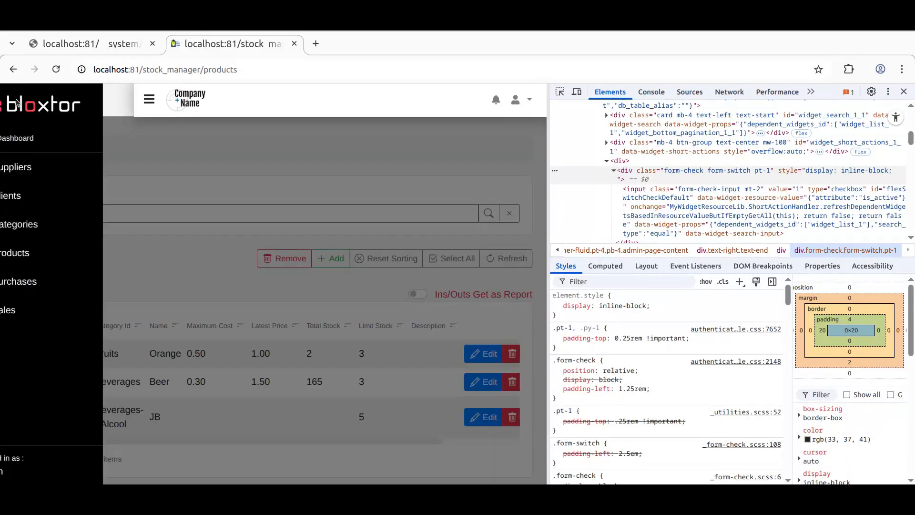
{"action": "left_click", "coordinate": [47, 138]}
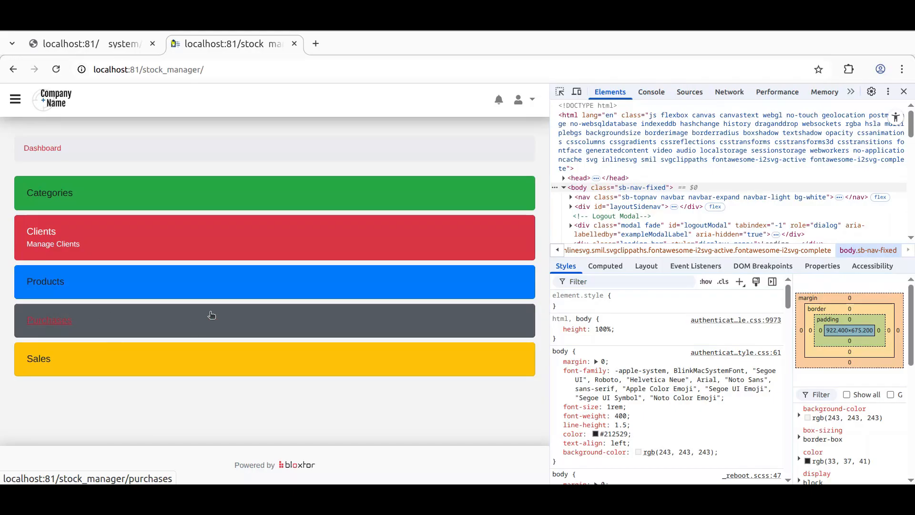
{"action": "left_click", "coordinate": [904, 92]}
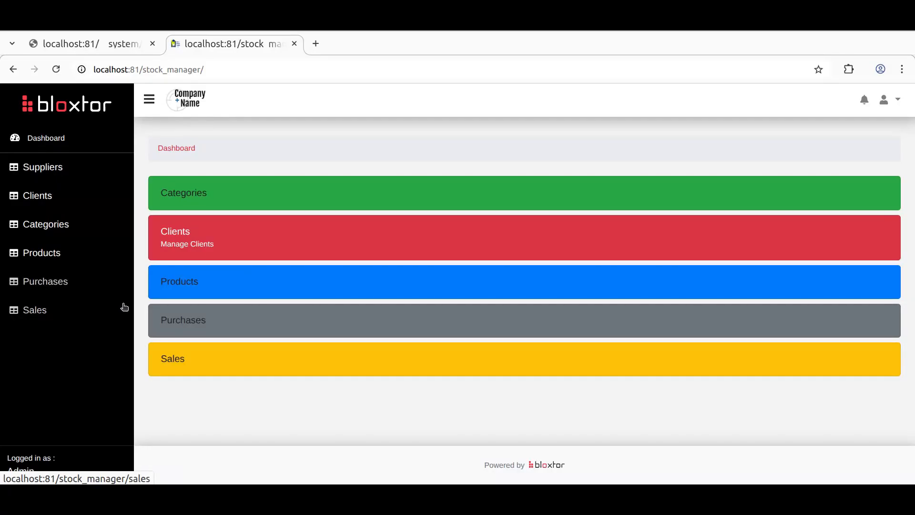
Step: Open the project's user management and review the page permissions under User Type Activity Objects
{"action": "left_click", "coordinate": [123, 46]}
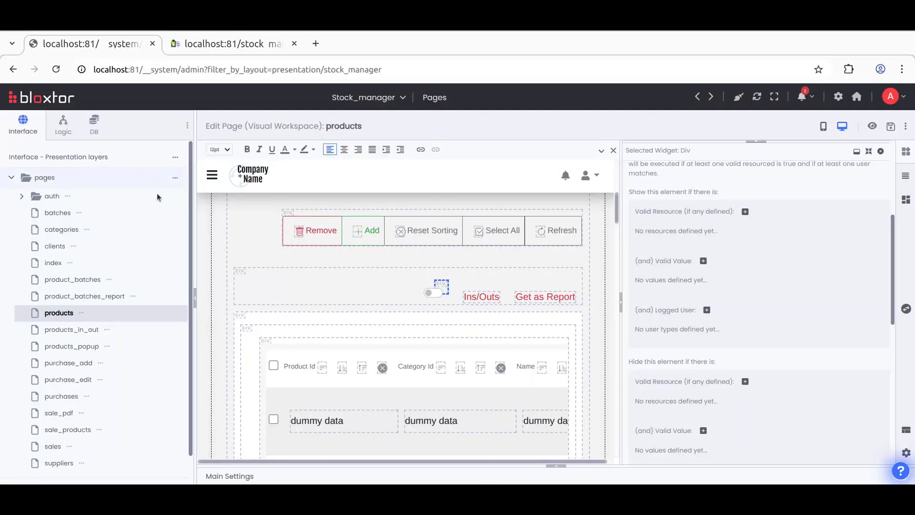
{"action": "left_click", "coordinate": [176, 158]}
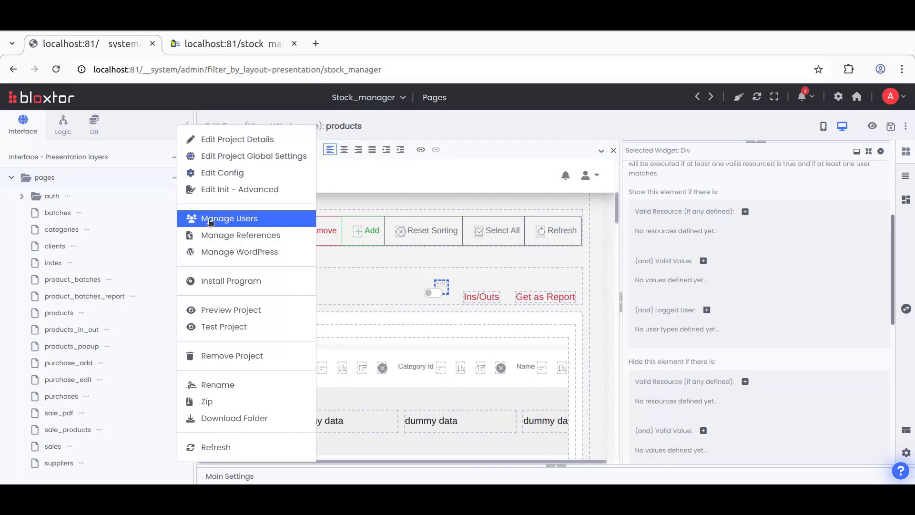
{"action": "left_click", "coordinate": [244, 218]}
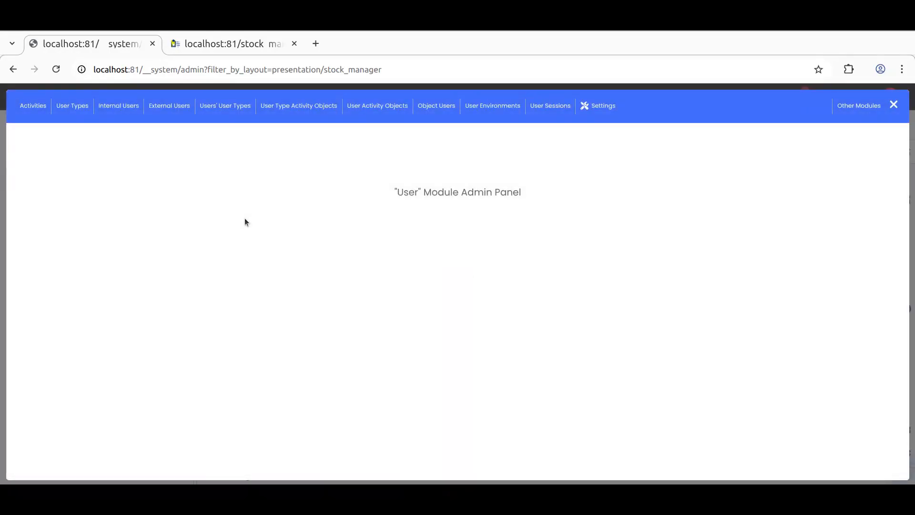
{"action": "mouse_move", "coordinate": [282, 110]}
{"action": "left_click", "coordinate": [290, 154]}
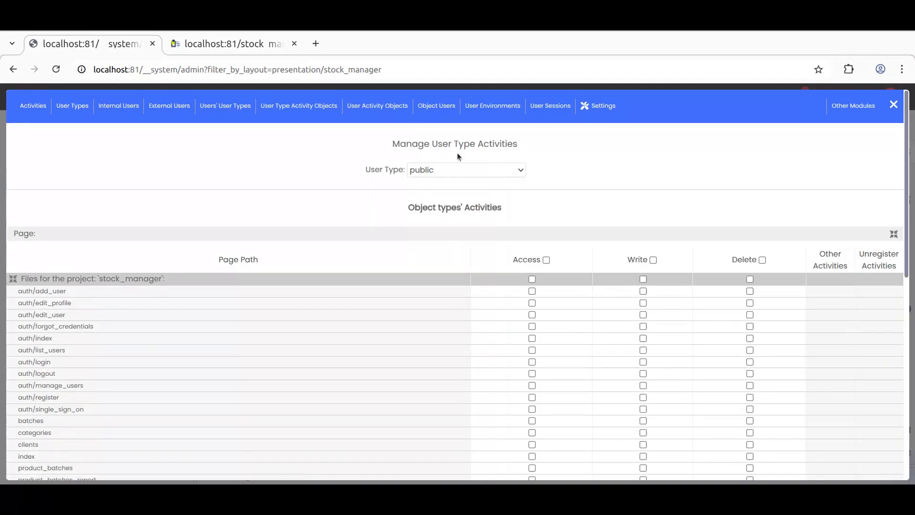
{"action": "scroll", "coordinate": [255, 293], "scroll_direction": "down", "scroll_amount": 3}
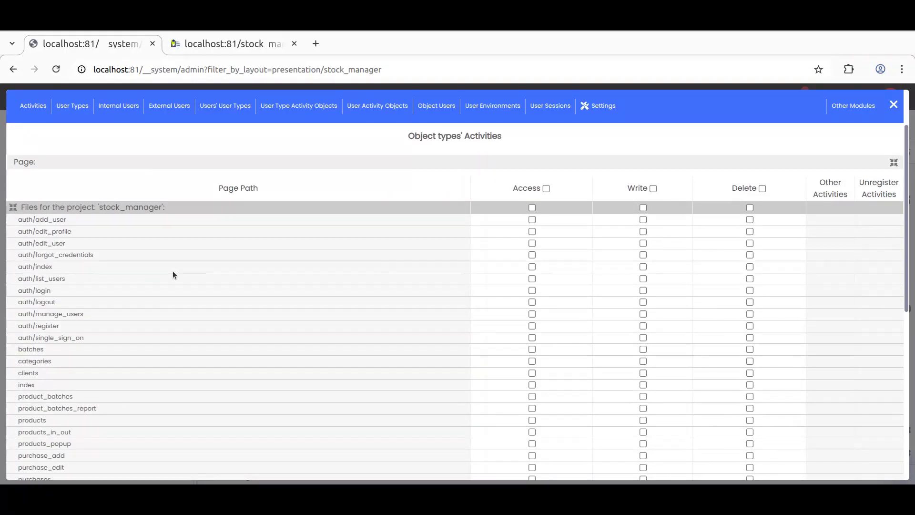
{"action": "scroll", "coordinate": [218, 345], "scroll_direction": "up", "scroll_amount": 3}
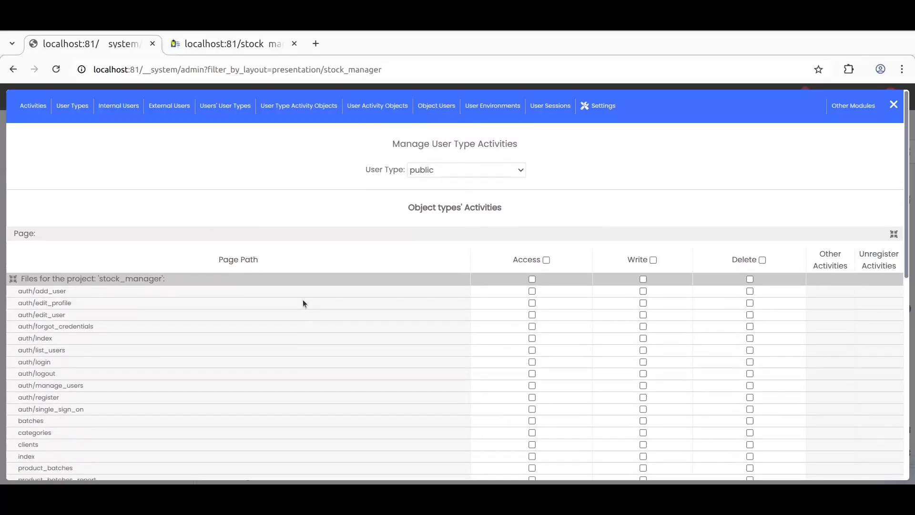
Step: Switch the managed user type to admin and review its page access permissions for the stock_manager files
{"action": "left_click", "coordinate": [413, 170]}
{"action": "left_click", "coordinate": [425, 201]}
{"action": "scroll", "coordinate": [316, 310], "scroll_direction": "down", "scroll_amount": 5}
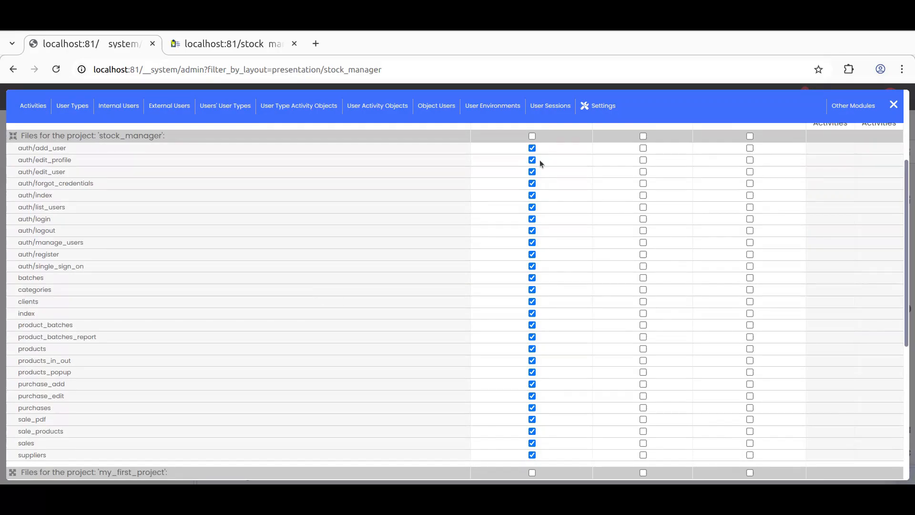
{"action": "scroll", "coordinate": [450, 369], "scroll_direction": "down", "scroll_amount": 3}
{"action": "scroll", "coordinate": [451, 370], "scroll_direction": "up", "scroll_amount": 6}
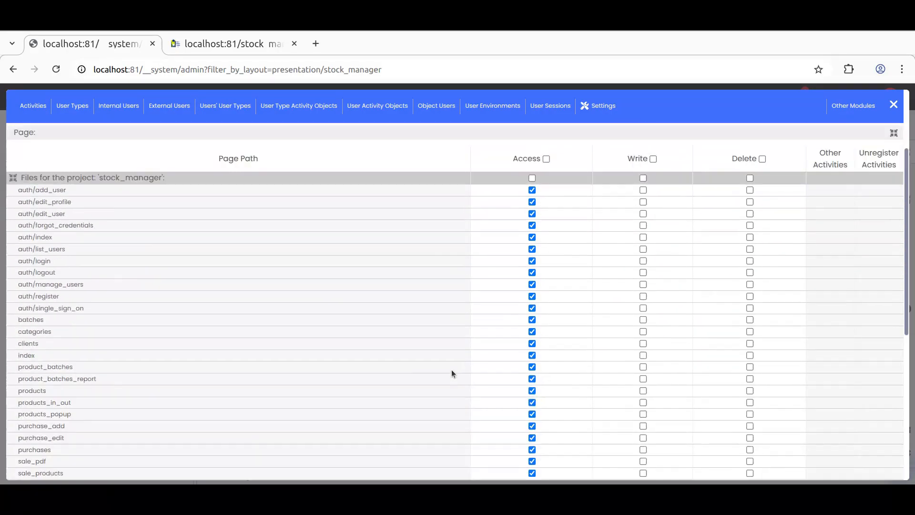
{"action": "left_click", "coordinate": [439, 170]}
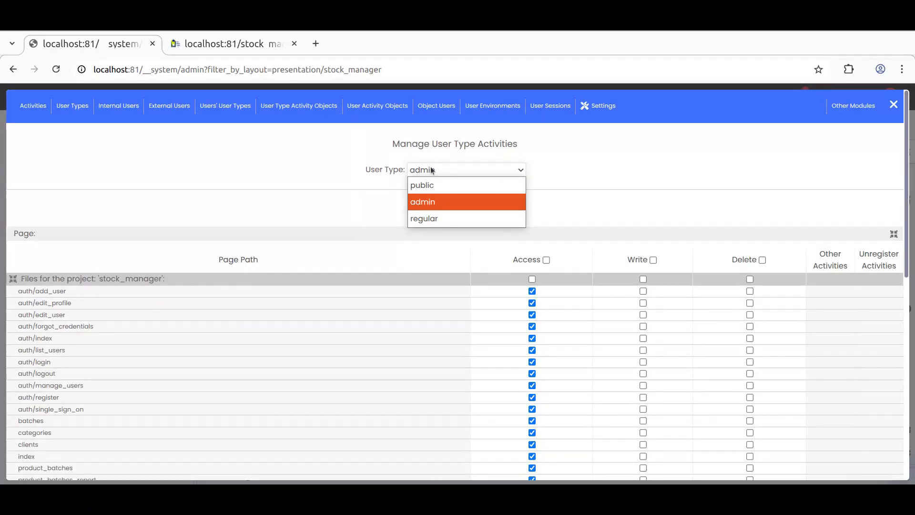
Step: Open the users' user types list and then the list of user types
{"action": "left_click", "coordinate": [231, 105]}
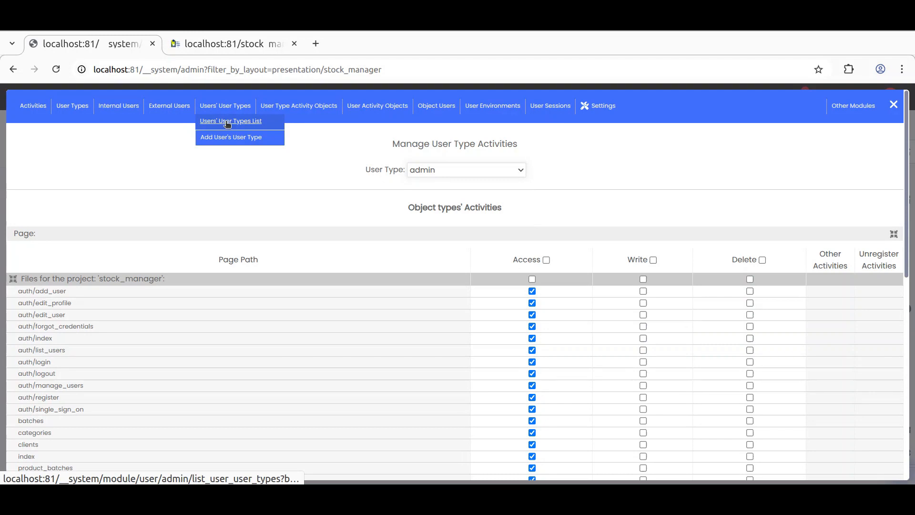
{"action": "left_click", "coordinate": [227, 126]}
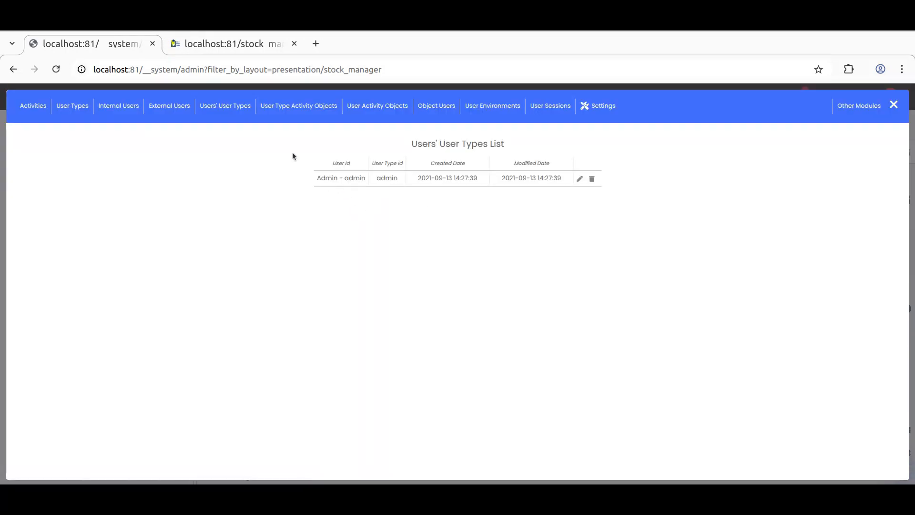
{"action": "mouse_move", "coordinate": [72, 104]}
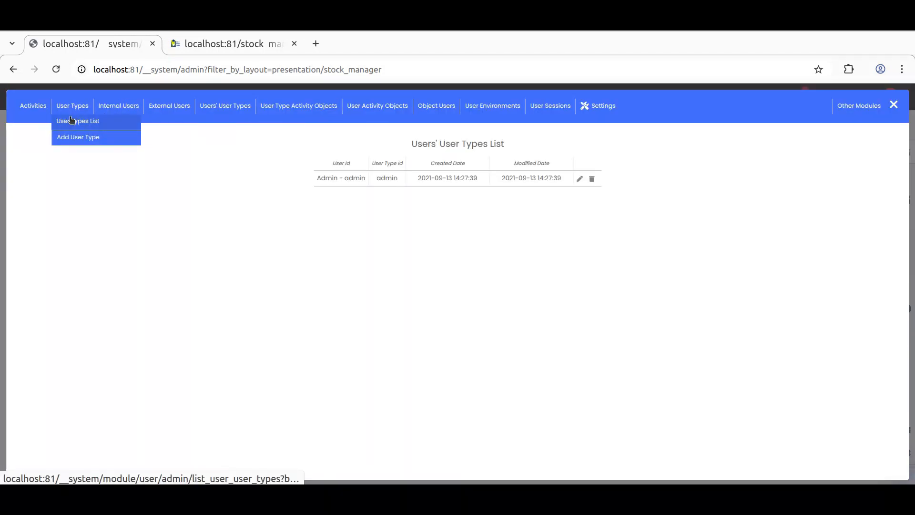
{"action": "left_click", "coordinate": [72, 121]}
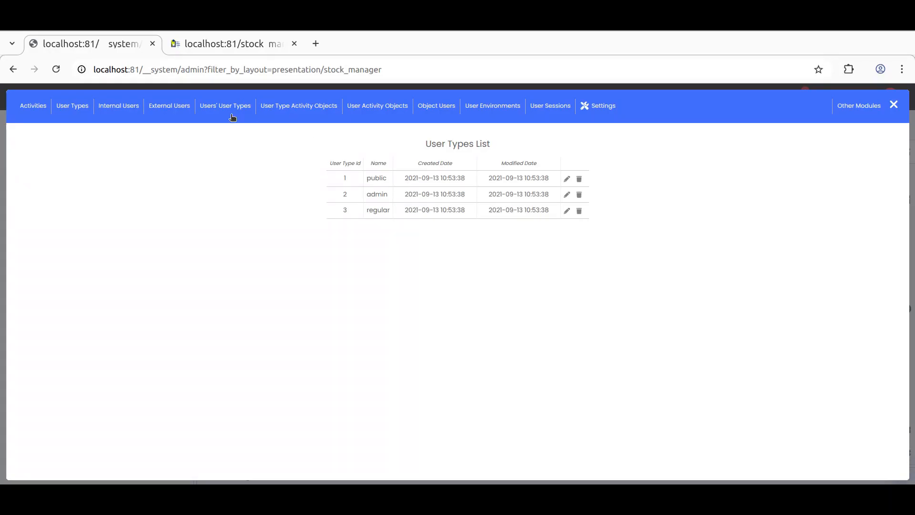
Step: Reopen user type activity objects management, review the public type's page permissions, and close the admin panel
{"action": "mouse_move", "coordinate": [308, 107]}
{"action": "left_click", "coordinate": [303, 153]}
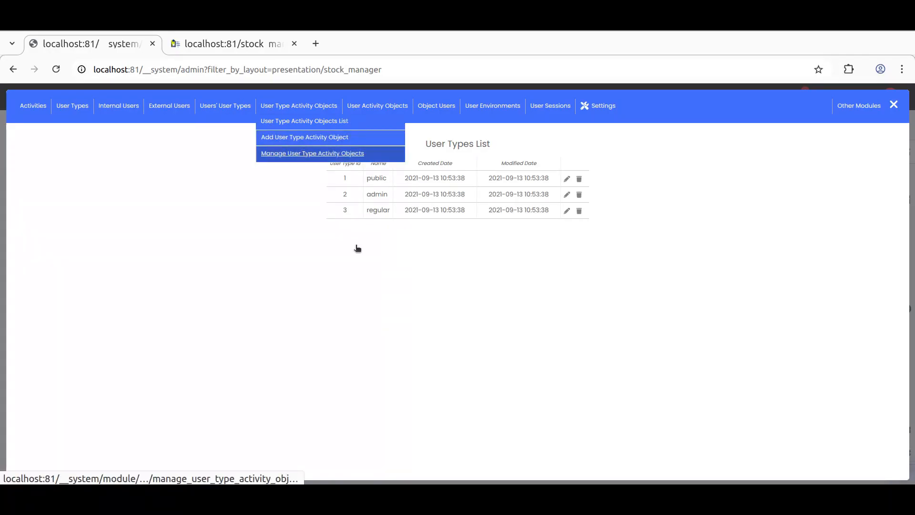
{"action": "left_click", "coordinate": [442, 171]}
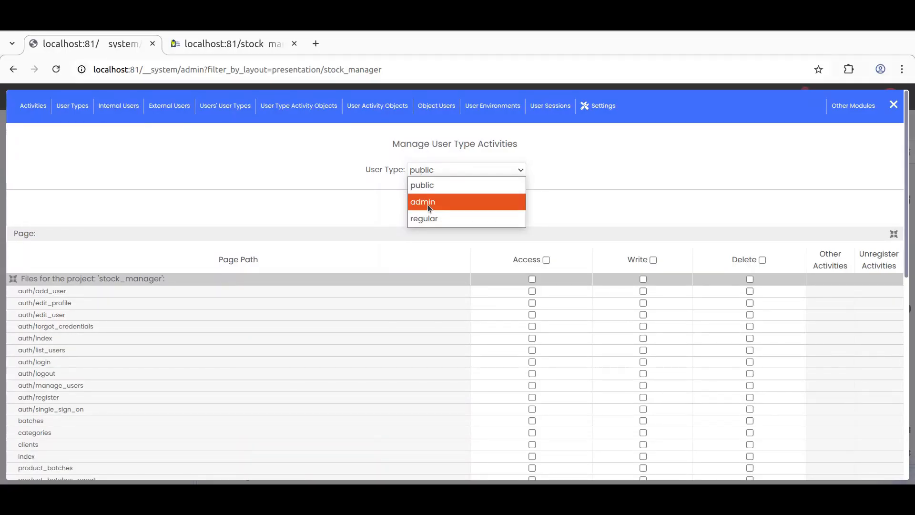
{"action": "left_click", "coordinate": [171, 328]}
{"action": "scroll", "coordinate": [179, 331], "scroll_direction": "down", "scroll_amount": 5}
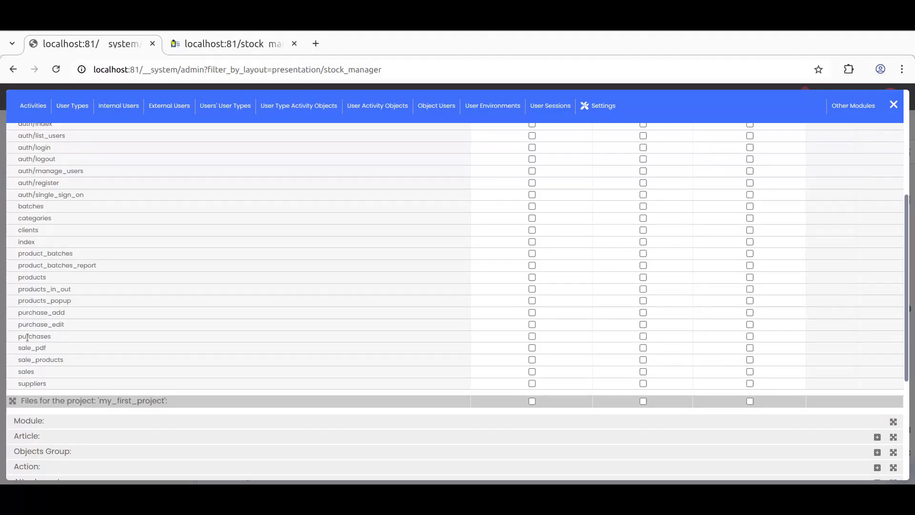
{"action": "left_click_drag", "start_coordinate": [49, 337], "coordinate": [18, 313]}
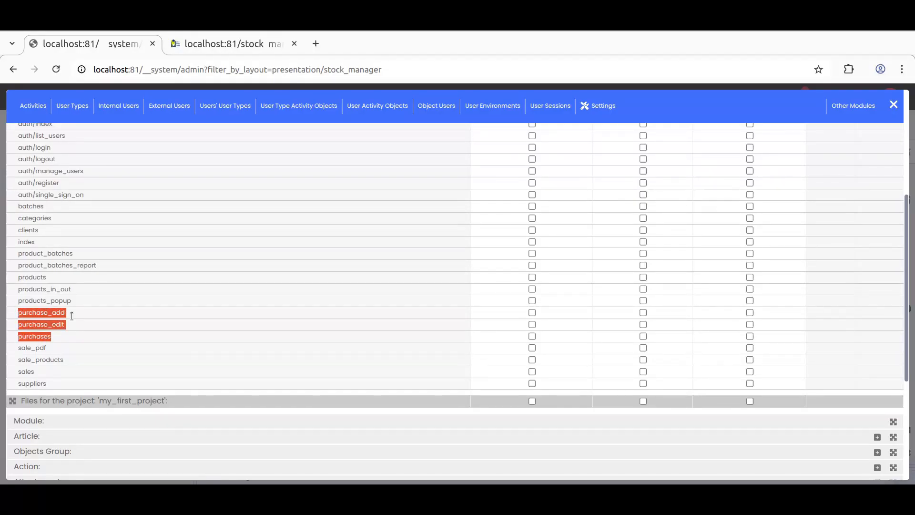
{"action": "left_click", "coordinate": [894, 106]}
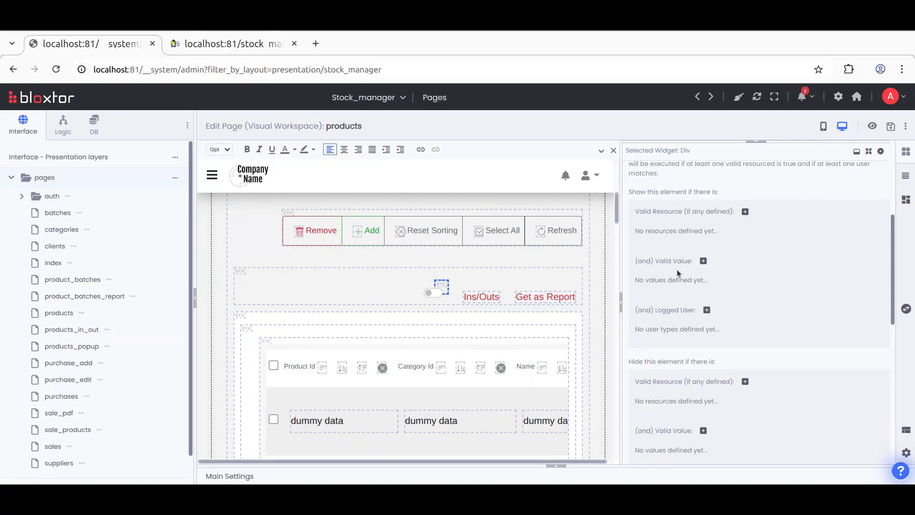
Step: Add a valid value condition to the Ins/Outs widget's show rules
{"action": "left_click", "coordinate": [704, 261]}
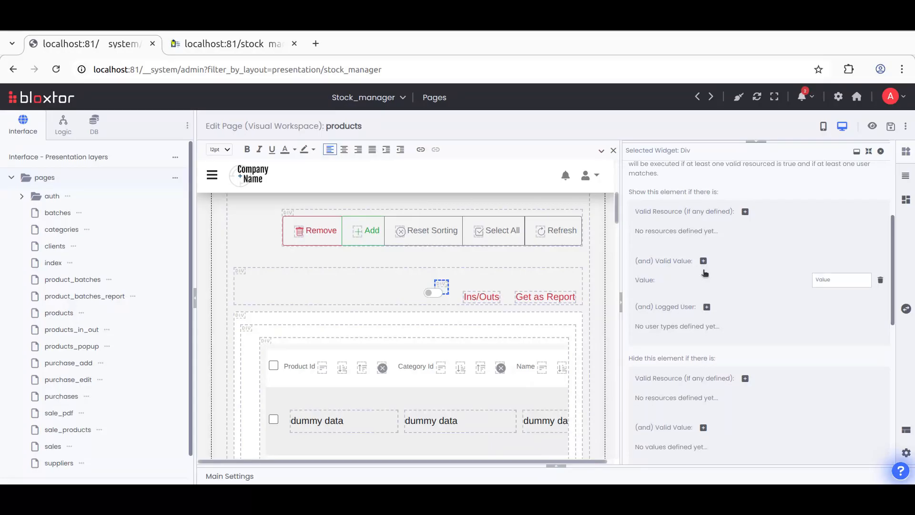
{"action": "right_click", "coordinate": [828, 282]}
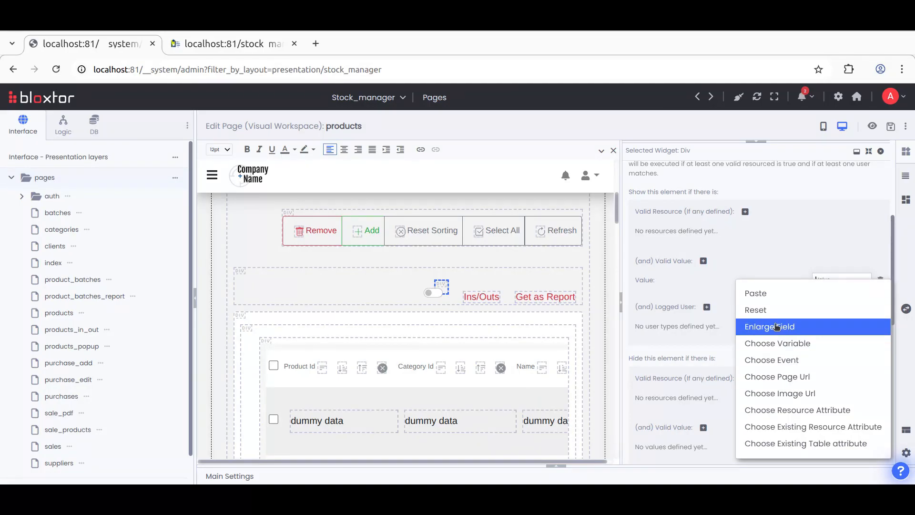
{"action": "left_click", "coordinate": [701, 282]}
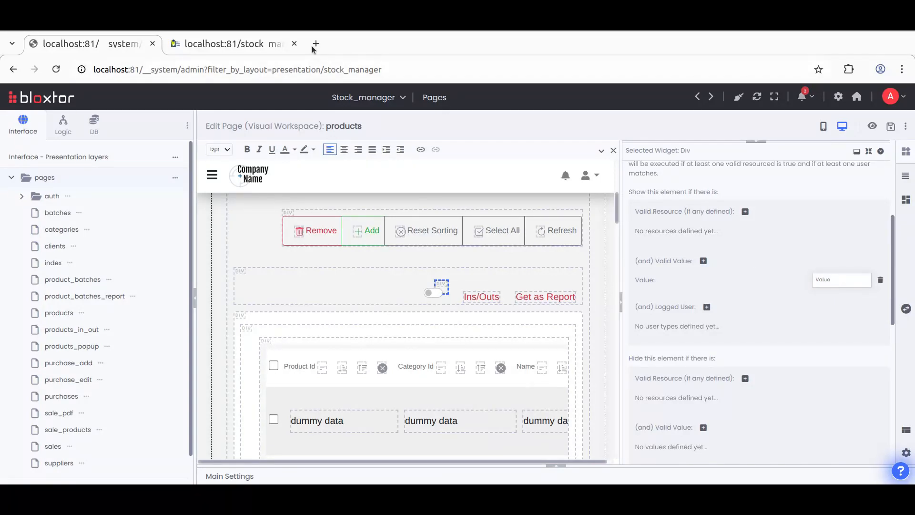
Step: Open the products page in the running app and reload it with the URL parameter asd=1
{"action": "left_click", "coordinate": [246, 45]}
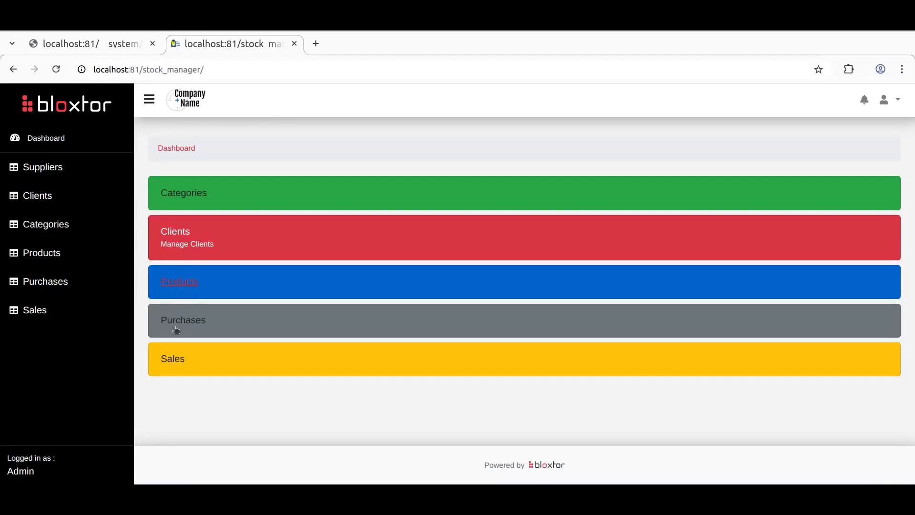
{"action": "left_click", "coordinate": [48, 253]}
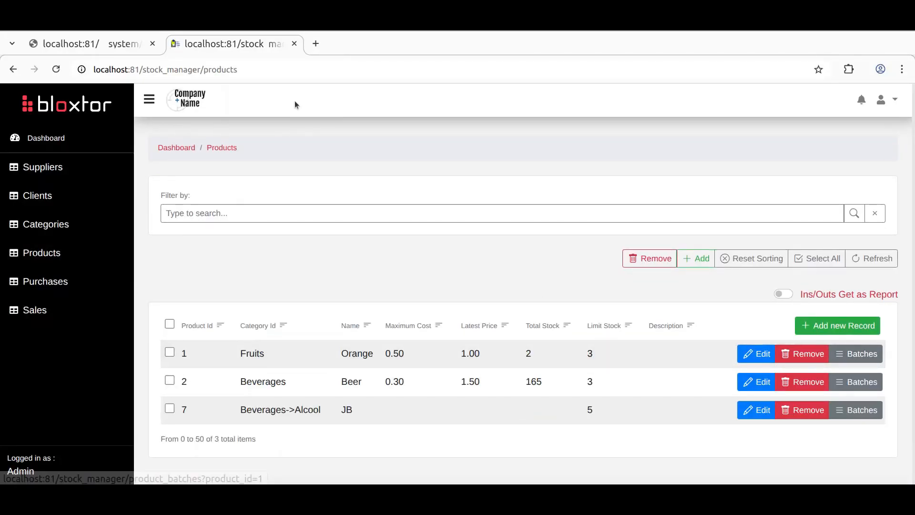
{"action": "left_click", "coordinate": [281, 71]}
{"action": "left_click", "coordinate": [281, 70]}
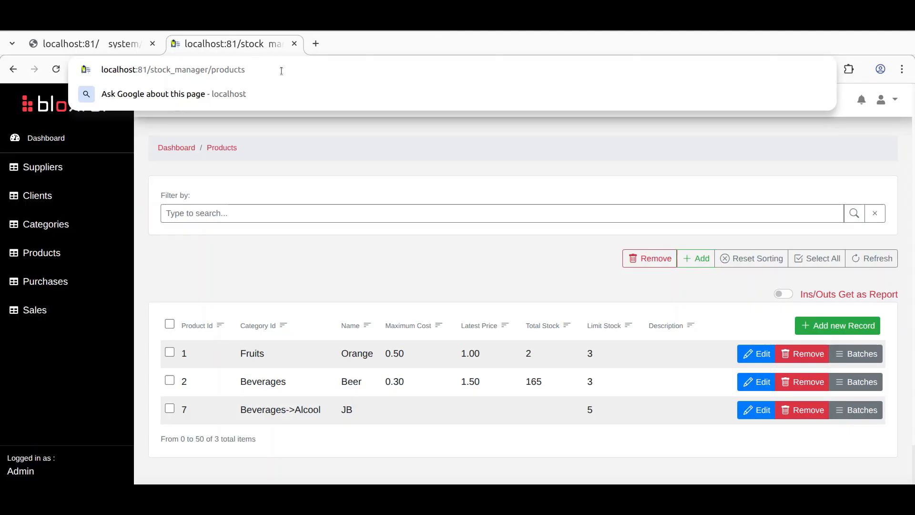
{"action": "type", "text": "?asd=1"}
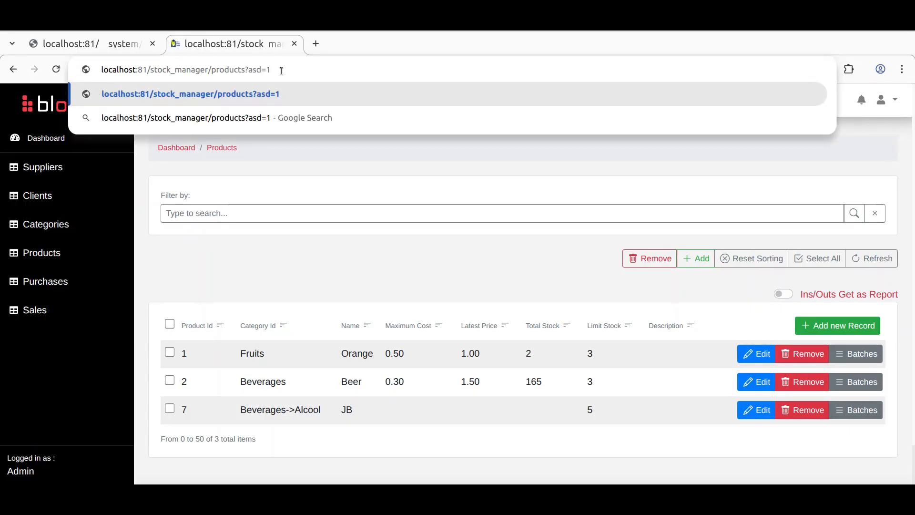
{"action": "key", "text": "Return"}
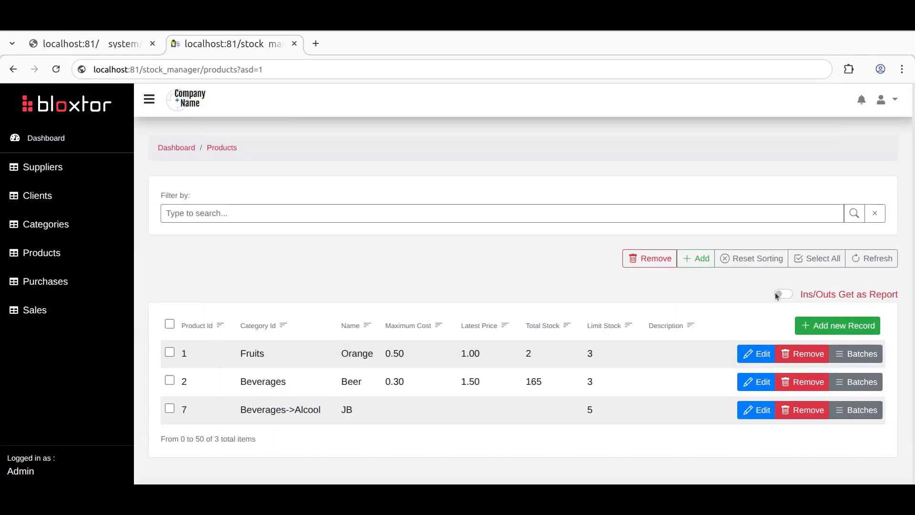
{"action": "double_click", "coordinate": [251, 70]}
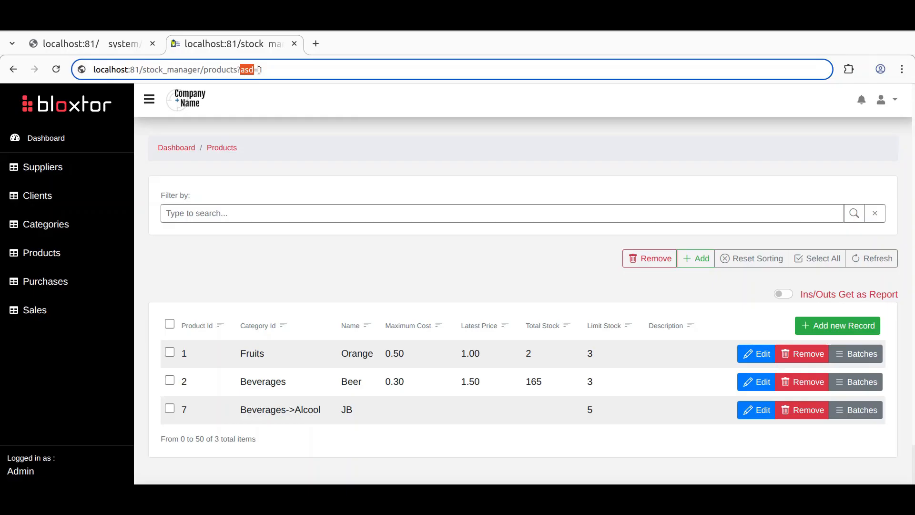
Step: Add a valid resource reference condition to the widget's show rules and browse its resource list
{"action": "left_click", "coordinate": [107, 44]}
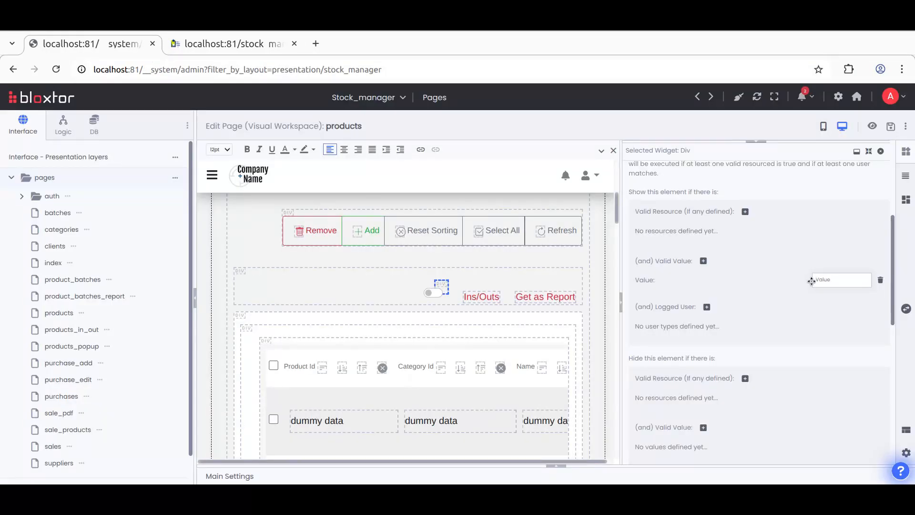
{"action": "left_click", "coordinate": [828, 278]}
{"action": "left_click", "coordinate": [743, 213]}
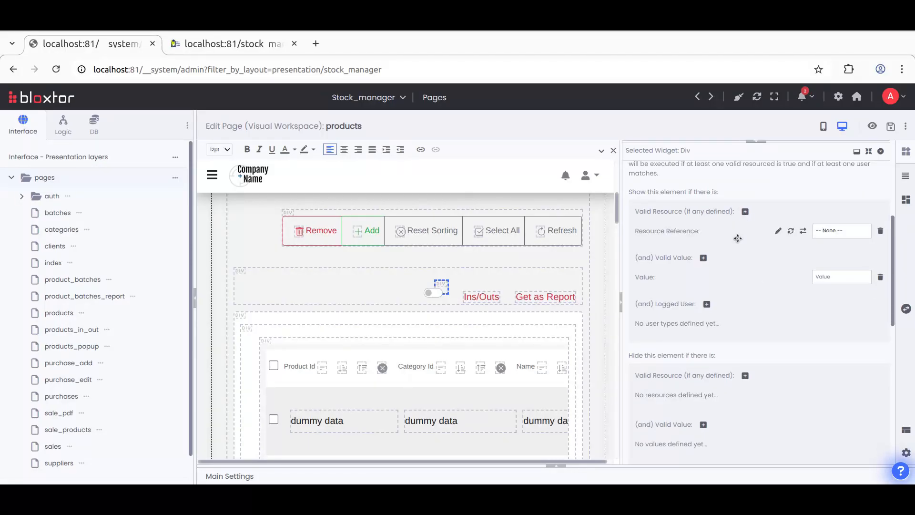
{"action": "left_click", "coordinate": [837, 230]}
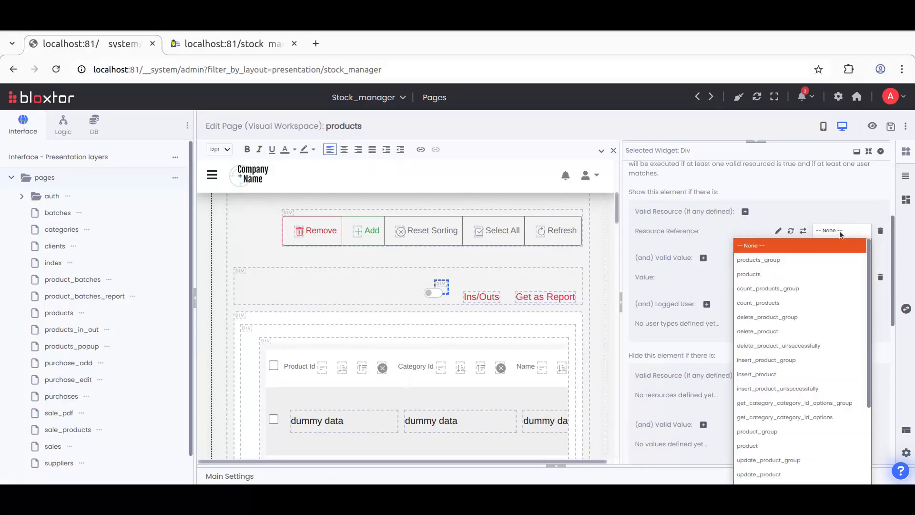
{"action": "left_click", "coordinate": [687, 232]}
Step: Review the products_group resource actions in the page's main settings
{"action": "left_click", "coordinate": [556, 467]}
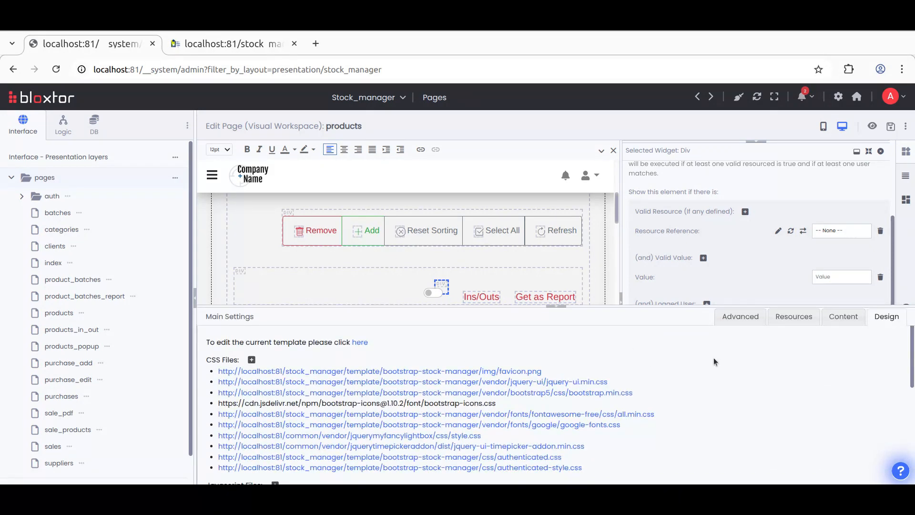
{"action": "left_click", "coordinate": [794, 317]}
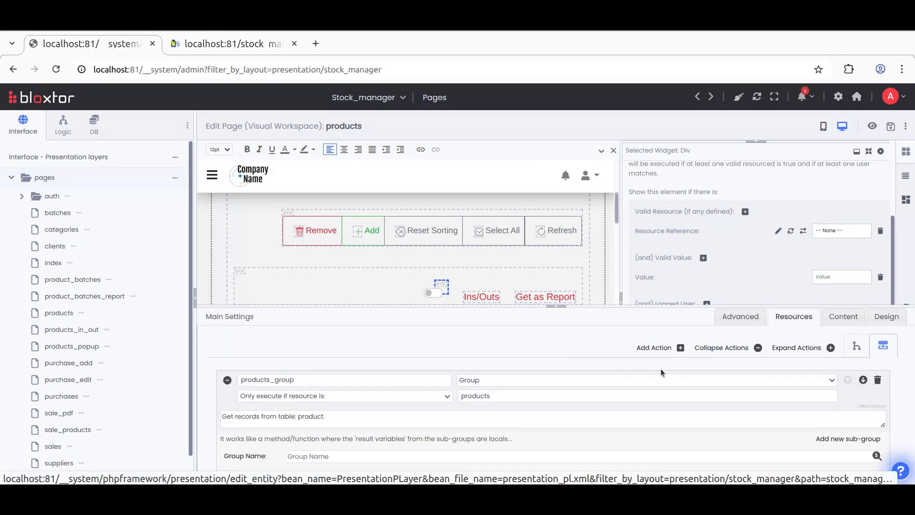
{"action": "left_click", "coordinate": [561, 307]}
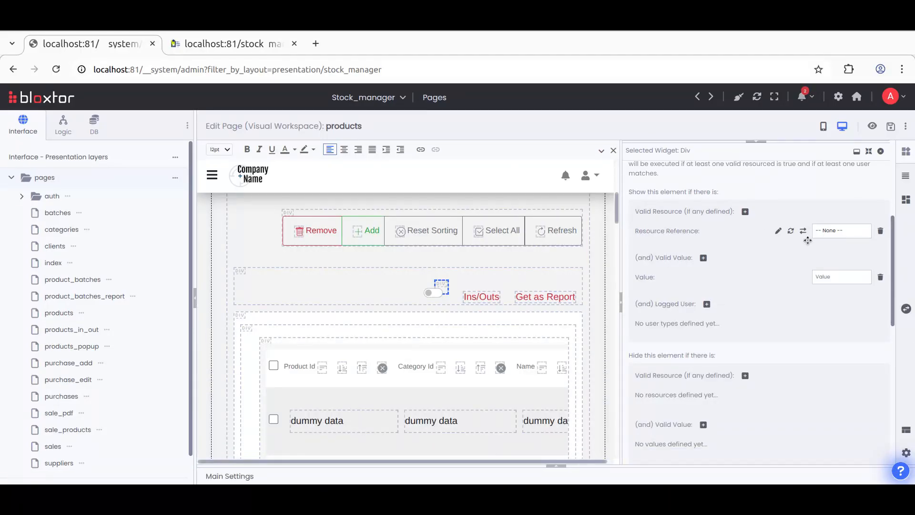
Step: Delete the resource reference and valid value conditions from the widget's show rules
{"action": "left_click", "coordinate": [880, 231]}
{"action": "key", "text": "Return"}
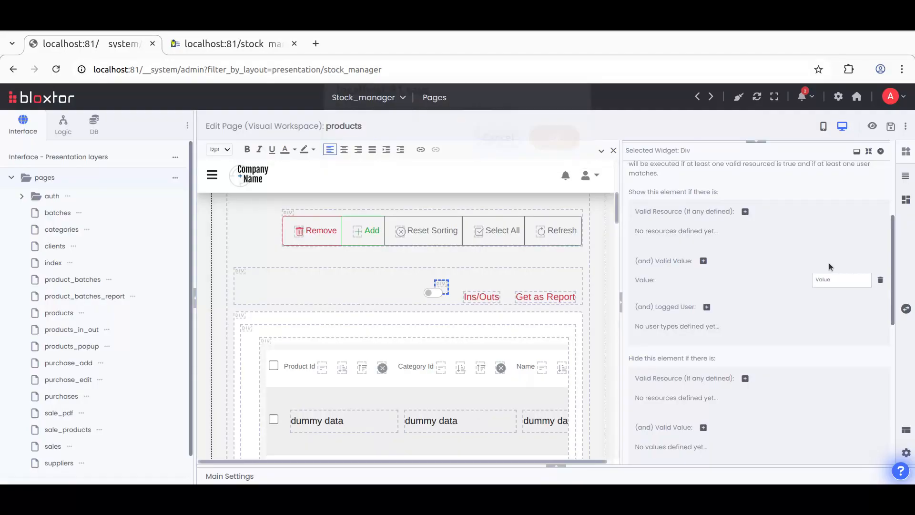
{"action": "left_click", "coordinate": [880, 281]}
{"action": "left_click", "coordinate": [555, 149]}
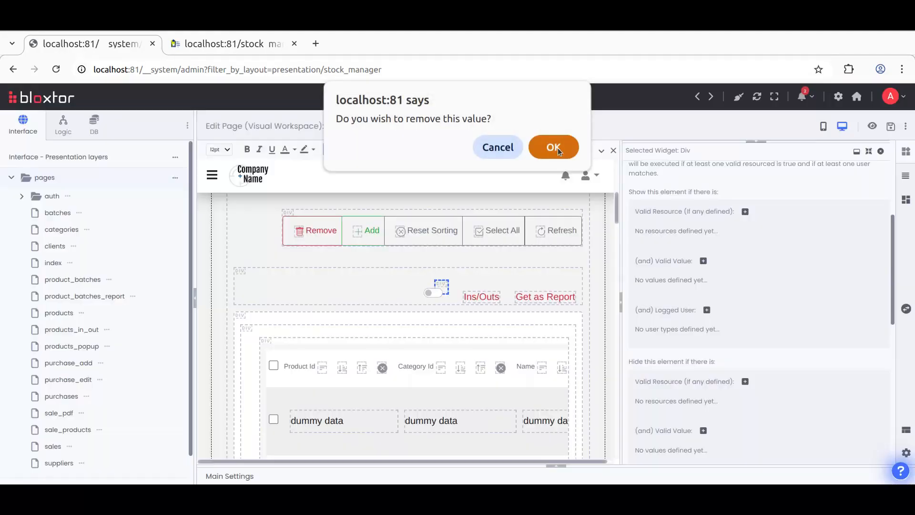
Step: Expand the main settings panel to inspect the products call object method action
{"action": "left_click", "coordinate": [556, 465]}
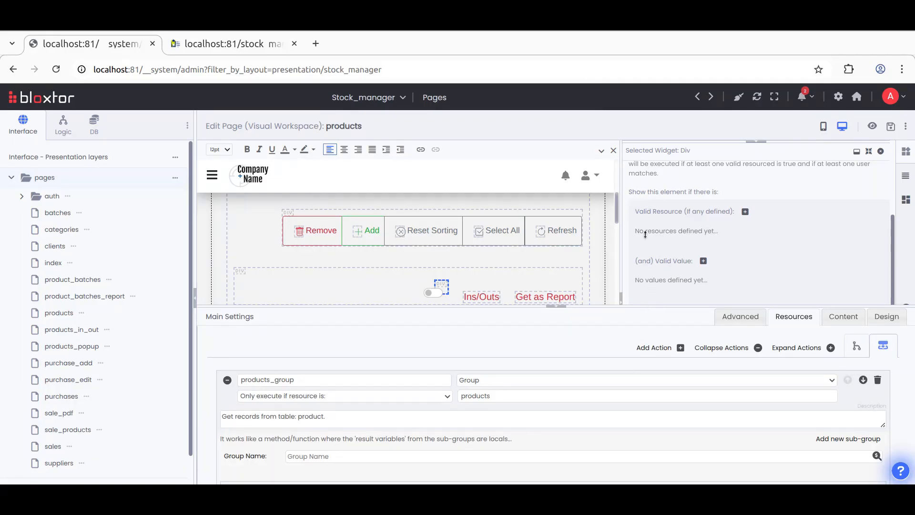
{"action": "left_click_drag", "start_coordinate": [645, 234], "coordinate": [645, 196]}
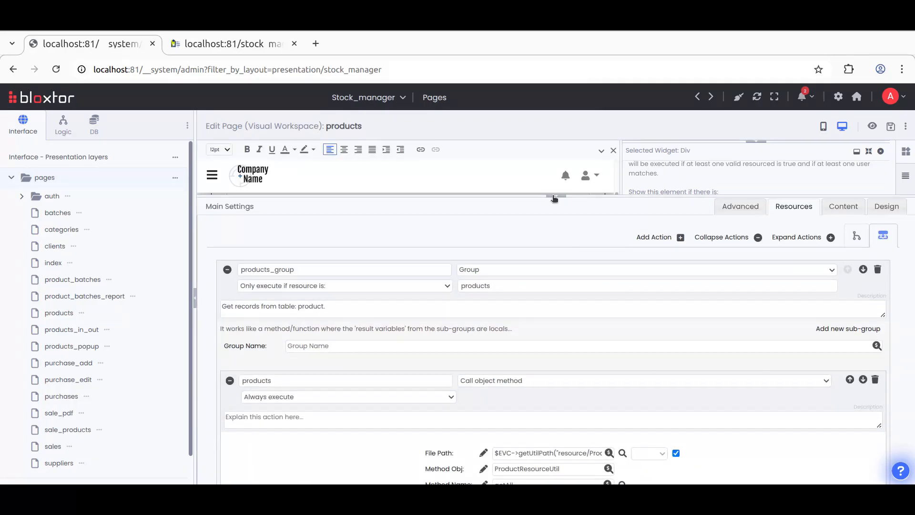
{"action": "left_click", "coordinate": [555, 197]}
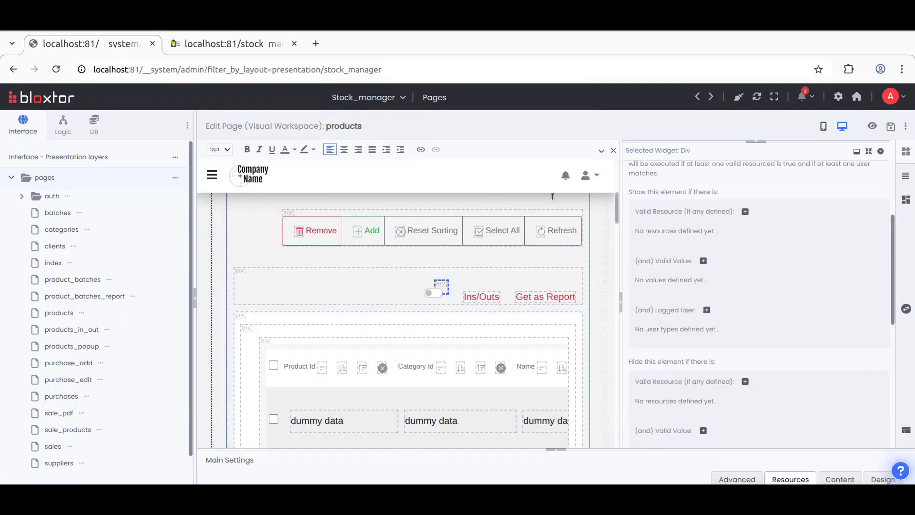
{"action": "left_click", "coordinate": [247, 43]}
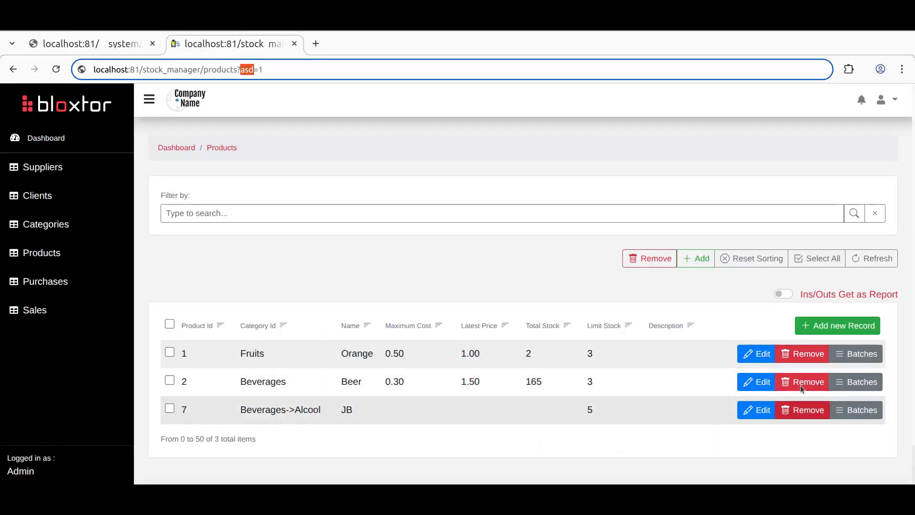
{"action": "left_click", "coordinate": [99, 42]}
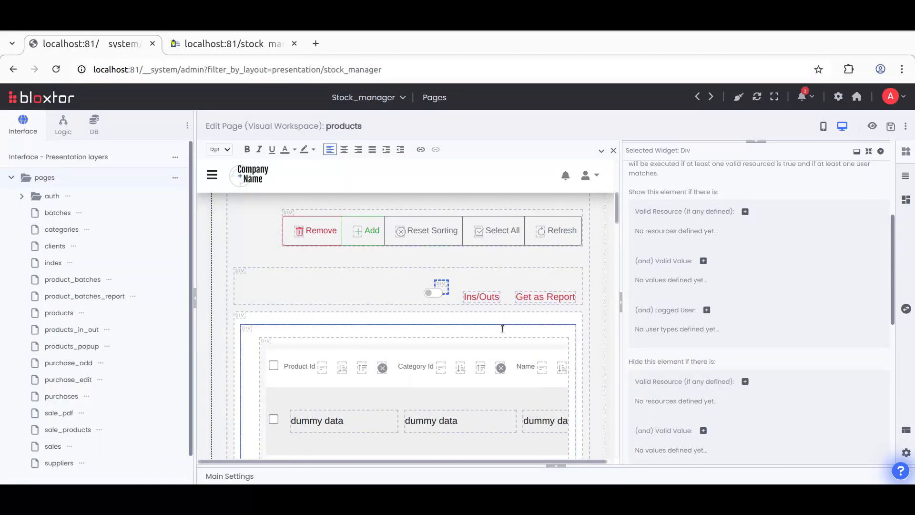
{"action": "scroll", "coordinate": [502, 328], "scroll_direction": "down", "scroll_amount": 2}
{"action": "scroll", "coordinate": [502, 329], "scroll_direction": "down", "scroll_amount": 5}
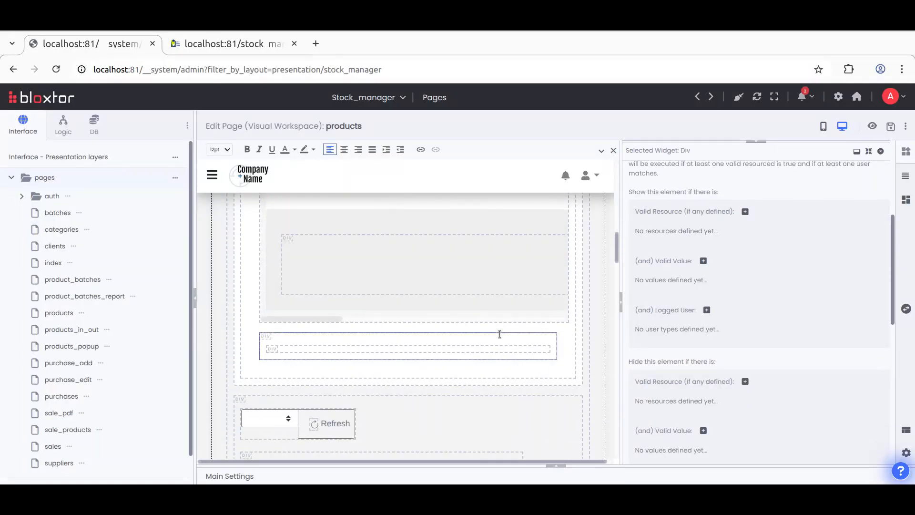
Step: Add a regular logged-user show condition to the product table's Remove button and save the page
{"action": "left_click", "coordinate": [513, 316]}
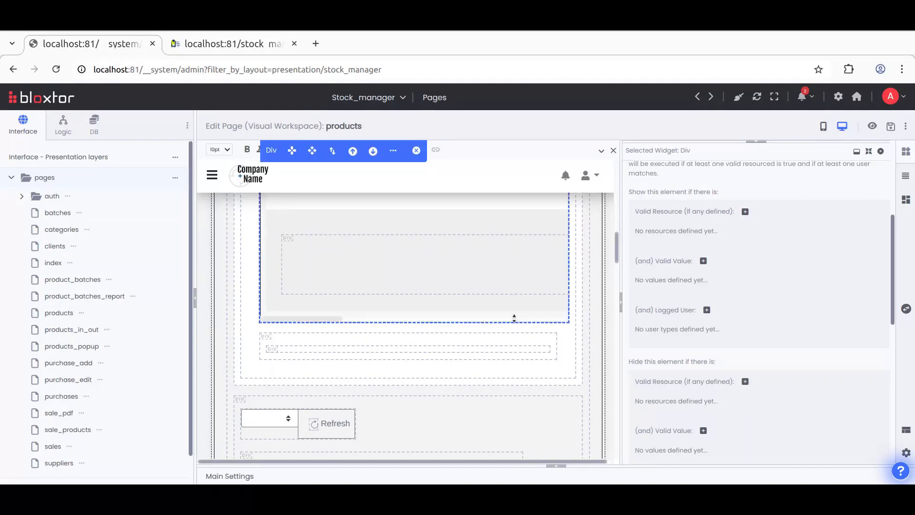
{"action": "scroll", "coordinate": [528, 315], "scroll_direction": "right", "scroll_amount": 10}
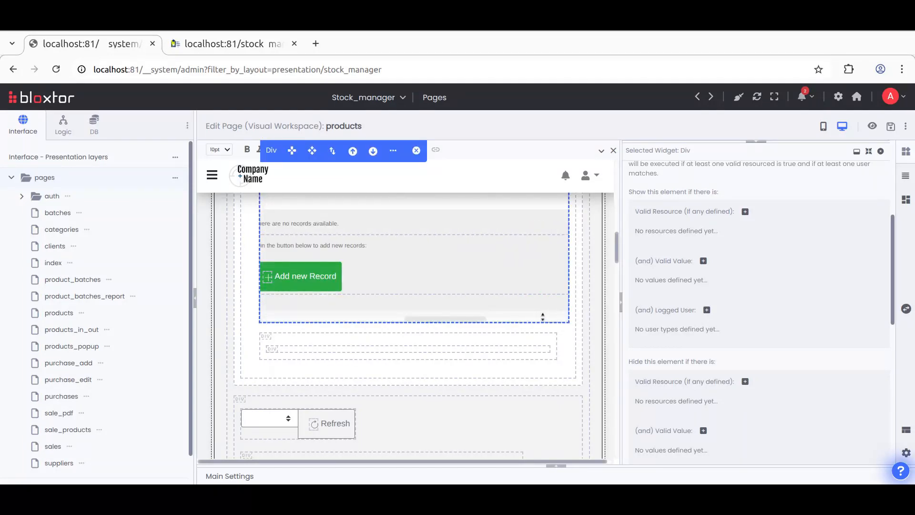
{"action": "scroll", "coordinate": [548, 316], "scroll_direction": "up", "scroll_amount": 5}
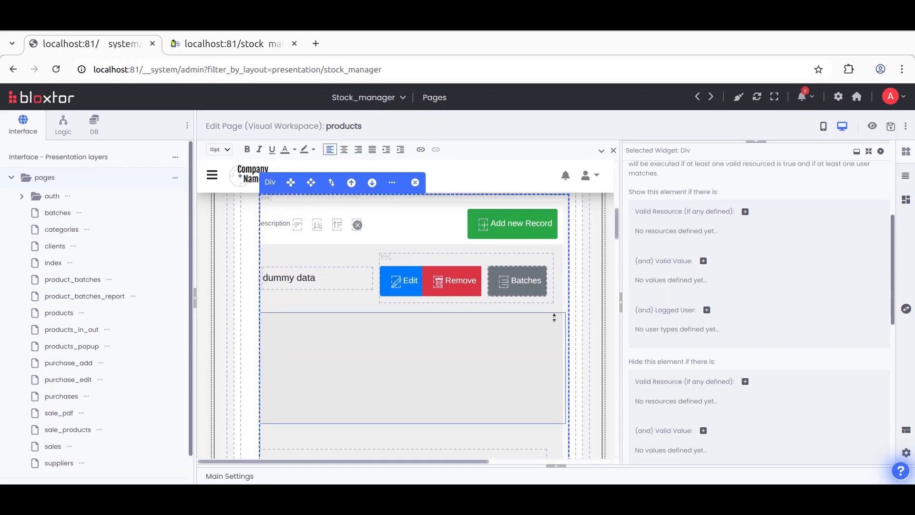
{"action": "left_click", "coordinate": [454, 284]}
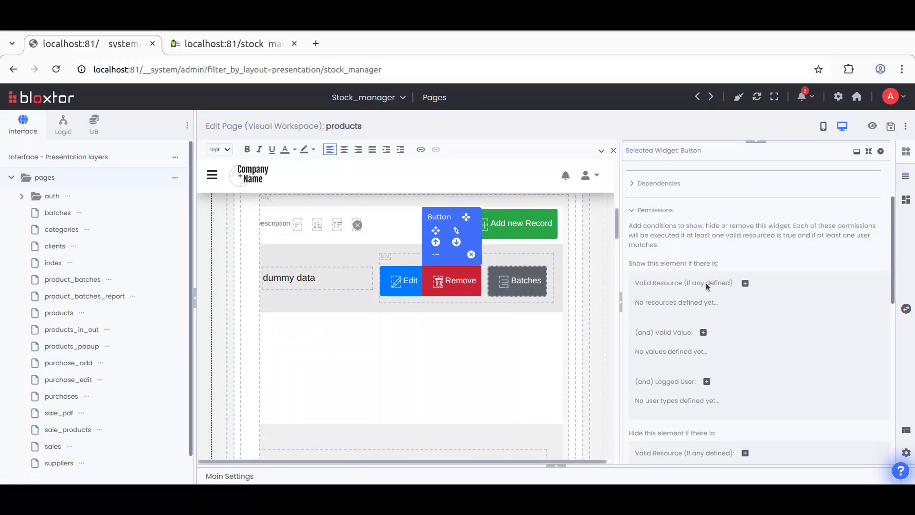
{"action": "scroll", "coordinate": [690, 302], "scroll_direction": "down", "scroll_amount": 3}
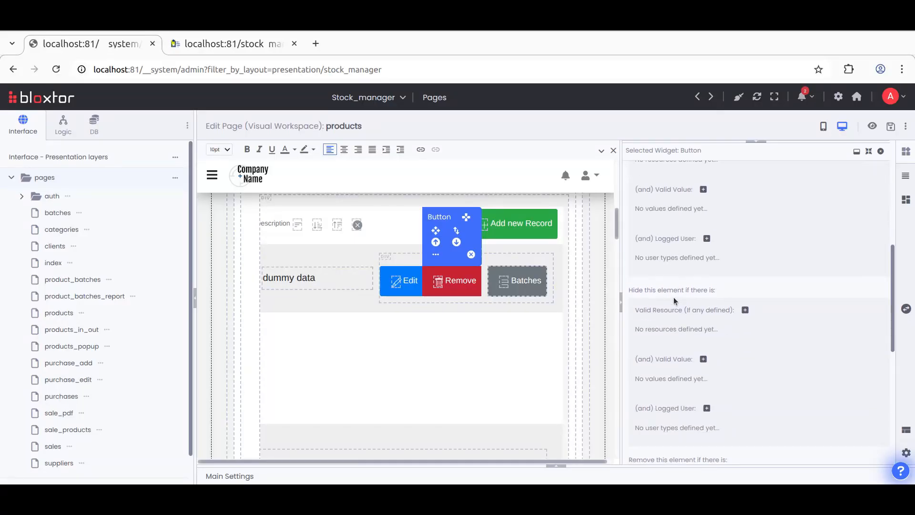
{"action": "scroll", "coordinate": [706, 290], "scroll_direction": "up", "scroll_amount": 2}
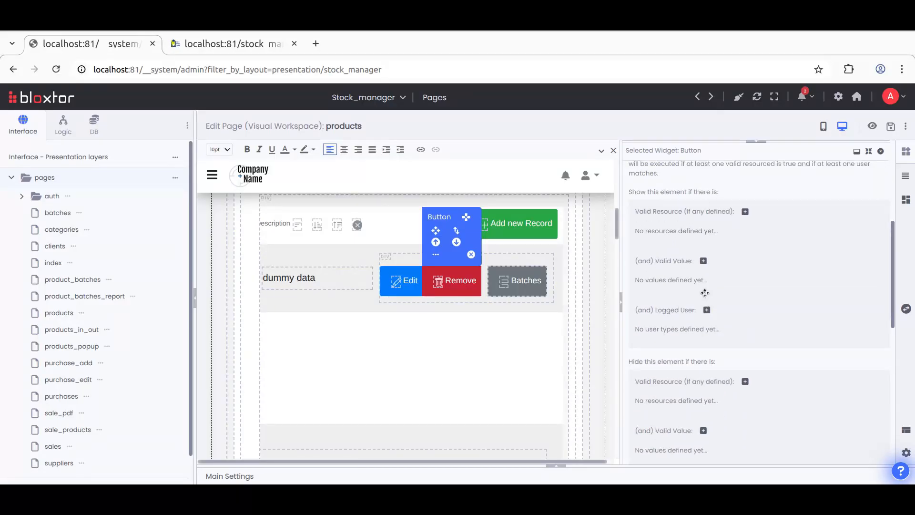
{"action": "left_click", "coordinate": [707, 311]}
{"action": "left_click", "coordinate": [834, 330]}
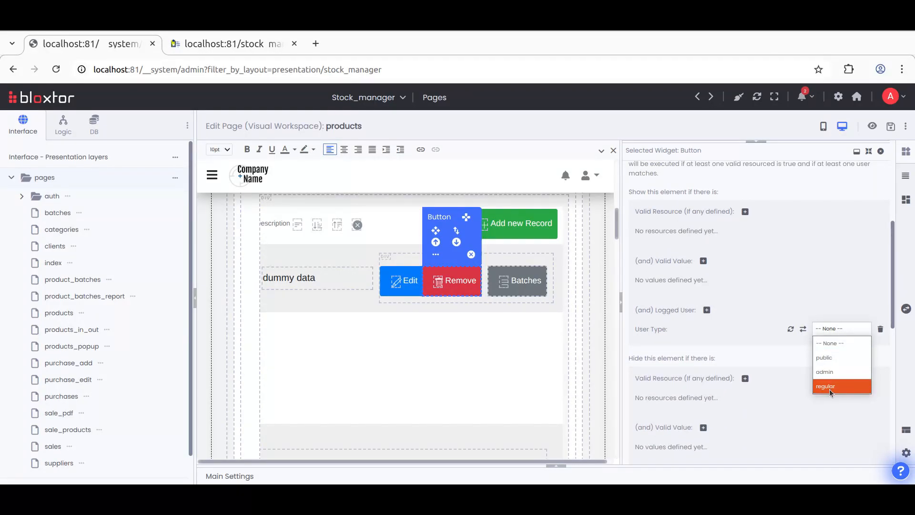
{"action": "left_click", "coordinate": [830, 386]}
{"action": "left_click", "coordinate": [891, 127]}
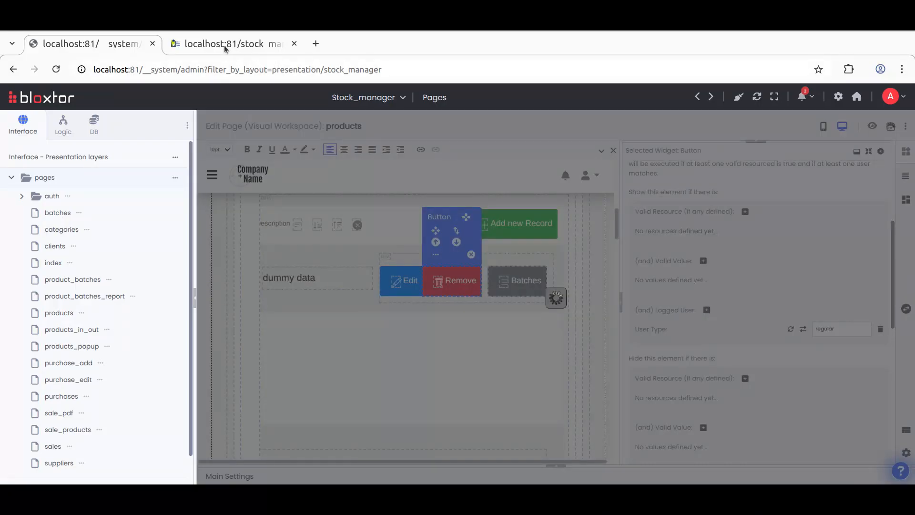
Step: Reload the products page in the app's tab to check the Remove button's visibility
{"action": "left_click", "coordinate": [224, 45]}
{"action": "left_click", "coordinate": [56, 69]}
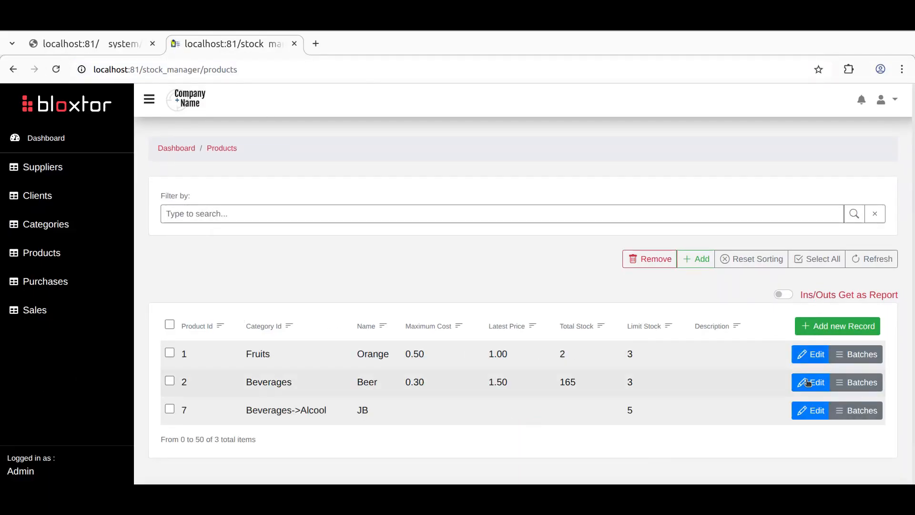
{"action": "left_click", "coordinate": [109, 50]}
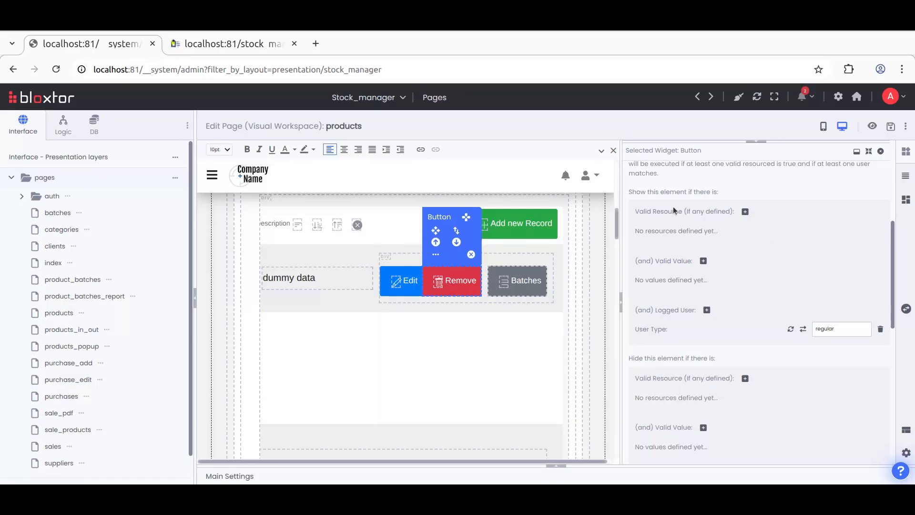
Step: Add admin as an alternative logged-user type for the Remove button and save the page
{"action": "left_click", "coordinate": [706, 311]}
{"action": "left_click", "coordinate": [823, 350]}
{"action": "left_click", "coordinate": [835, 389]}
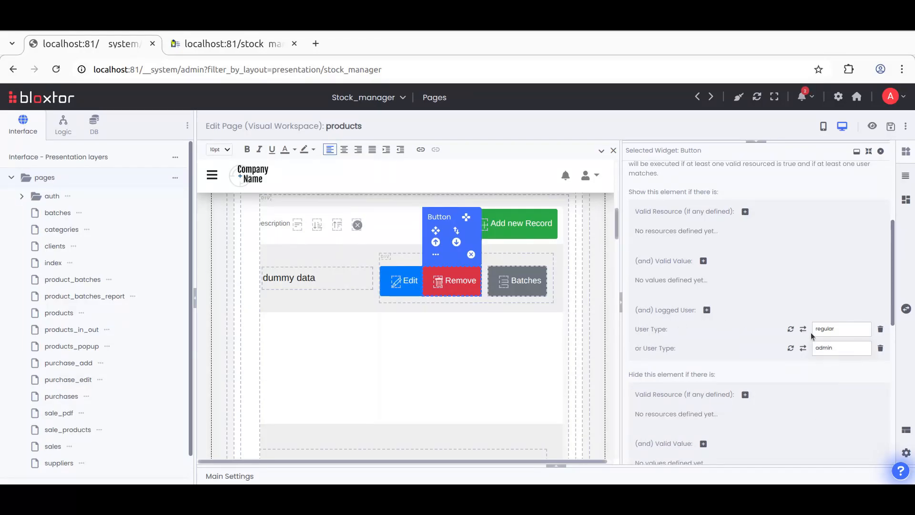
{"action": "left_click", "coordinate": [891, 126]}
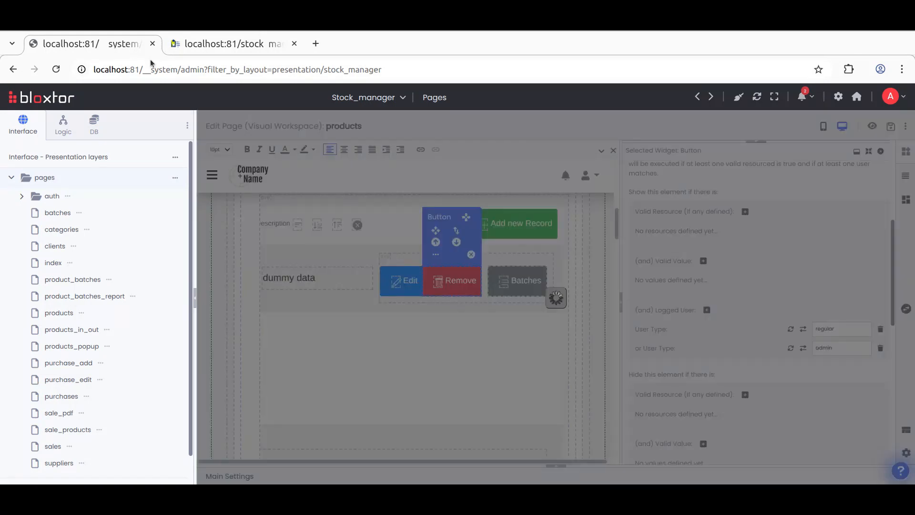
Step: Reload the app's products page to preview the updated button permissions
{"action": "left_click", "coordinate": [201, 47]}
{"action": "left_click", "coordinate": [56, 69]}
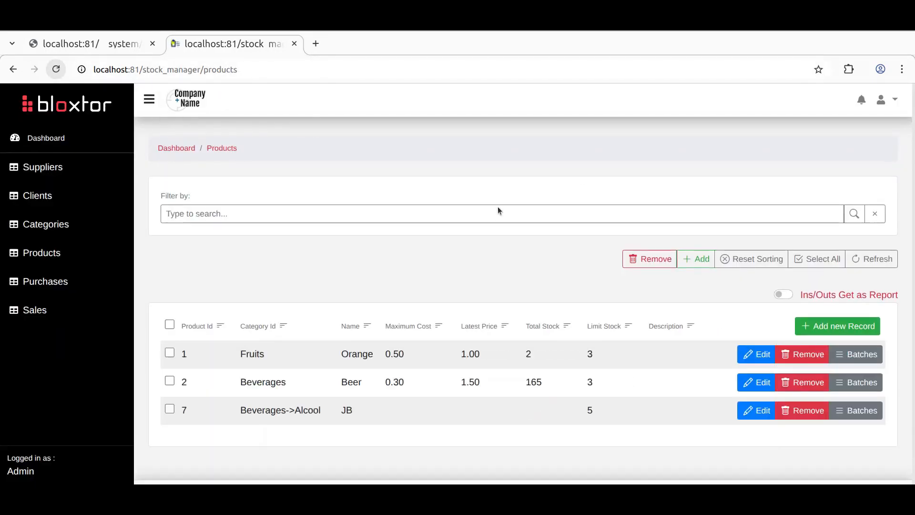
{"action": "left_click", "coordinate": [110, 47]}
Step: Delete the admin user-type condition from the Remove button's show rules and save the page
{"action": "left_click", "coordinate": [880, 348]}
{"action": "left_click", "coordinate": [544, 149]}
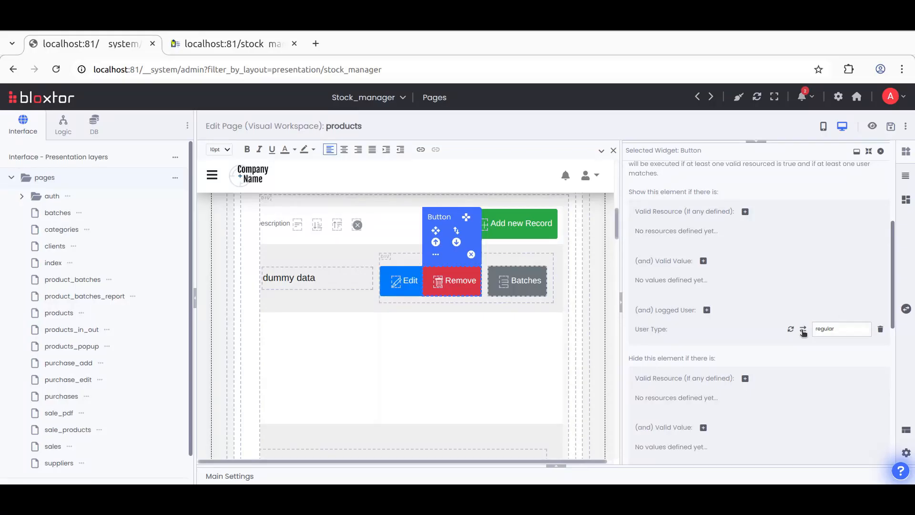
{"action": "left_click", "coordinate": [803, 330]}
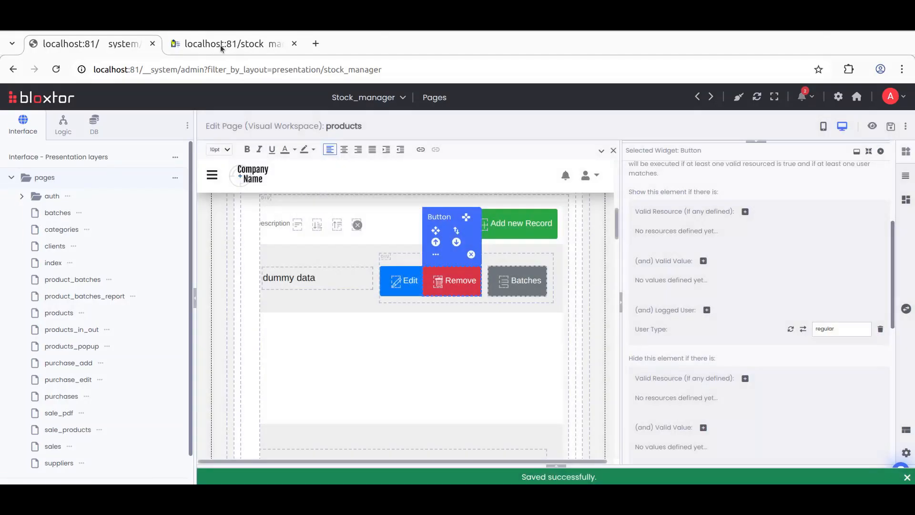
Step: Reload the products page, unhide the first row's Remove button via its display:none style in developer tools, and attempt removing that product
{"action": "left_click", "coordinate": [220, 44]}
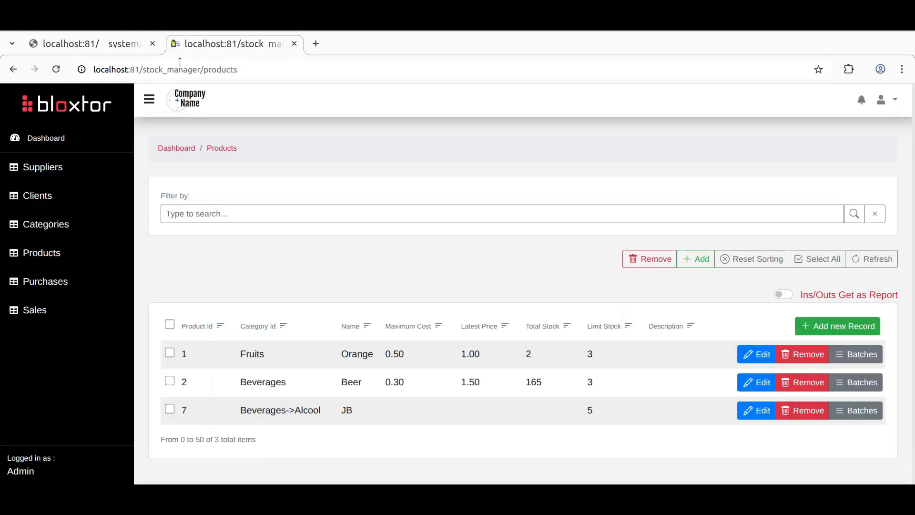
{"action": "left_click", "coordinate": [56, 69]}
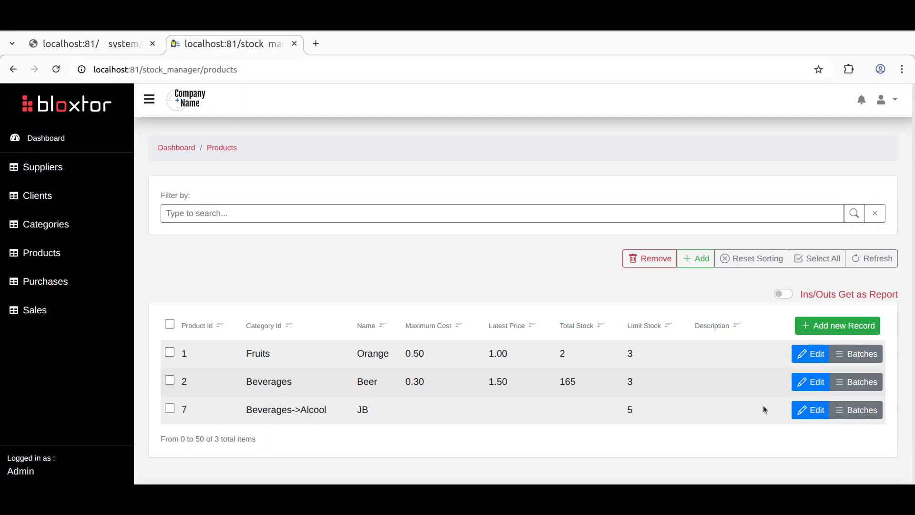
{"action": "right_click", "coordinate": [805, 358]}
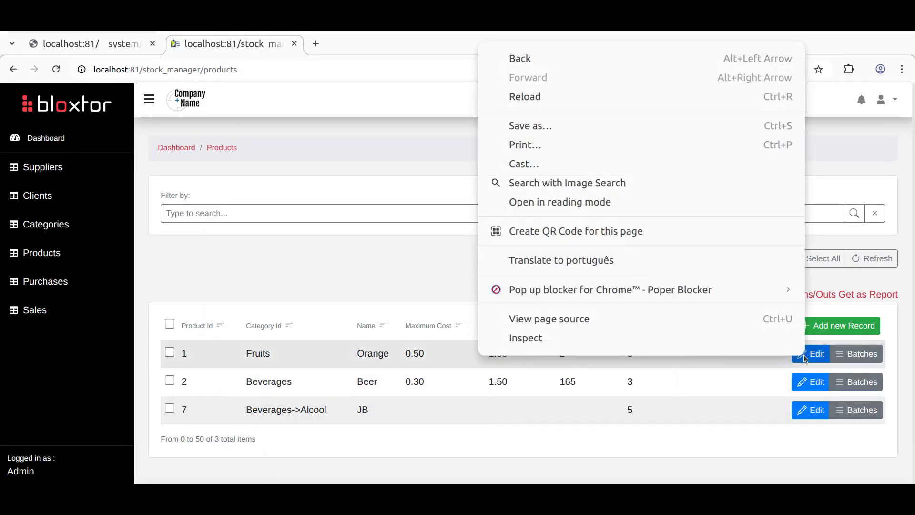
{"action": "left_click", "coordinate": [668, 337]}
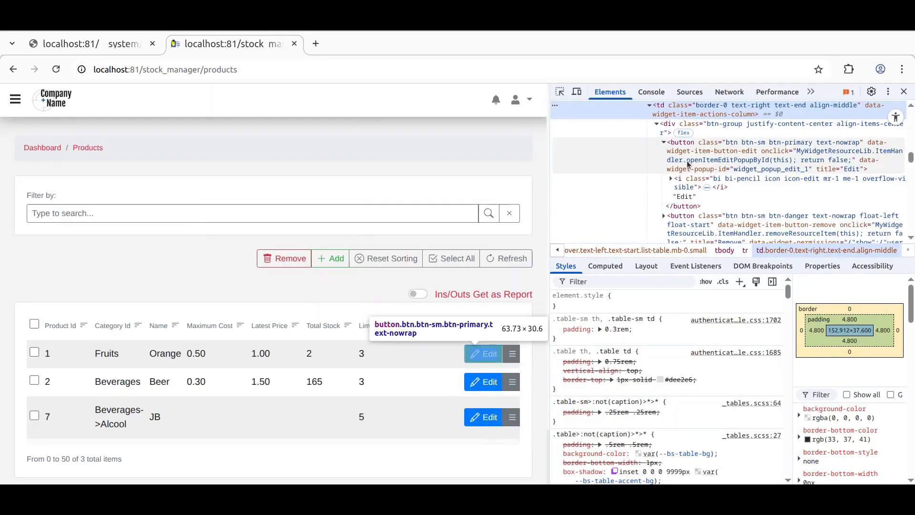
{"action": "left_click", "coordinate": [692, 218]}
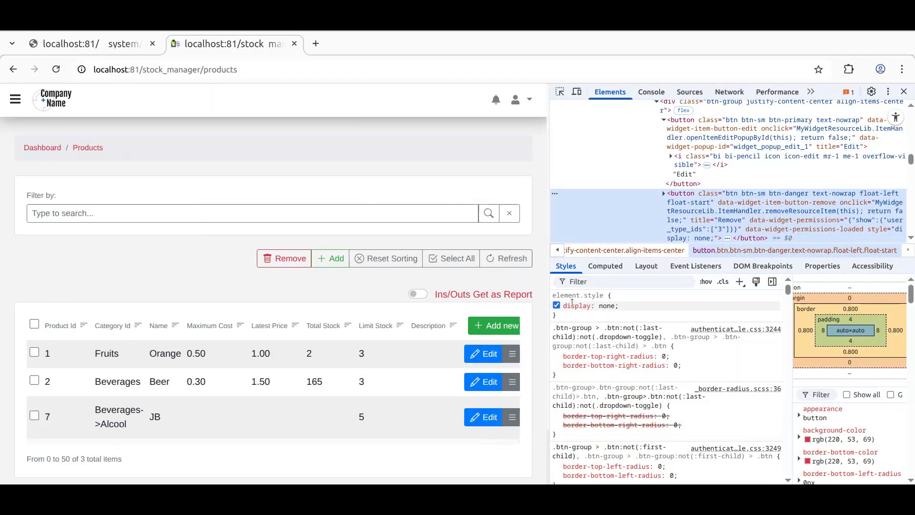
{"action": "left_click", "coordinate": [557, 305]}
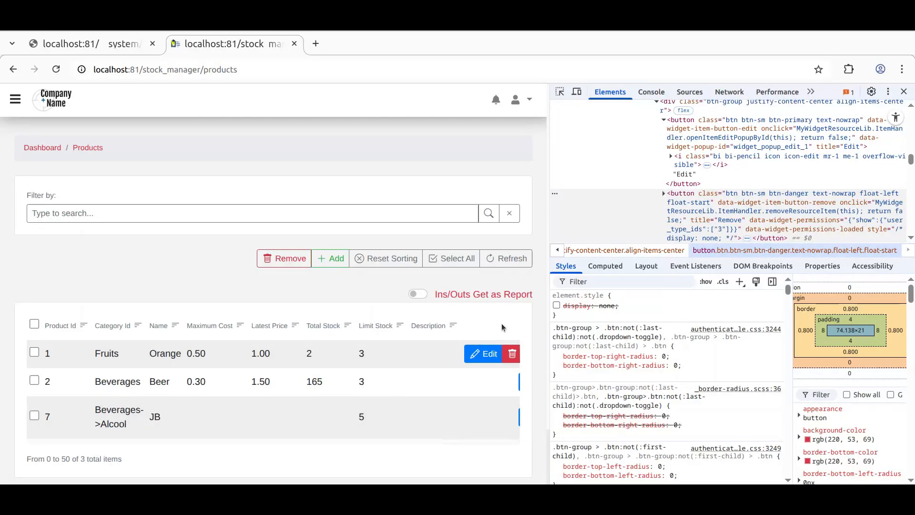
{"action": "left_click", "coordinate": [511, 353]}
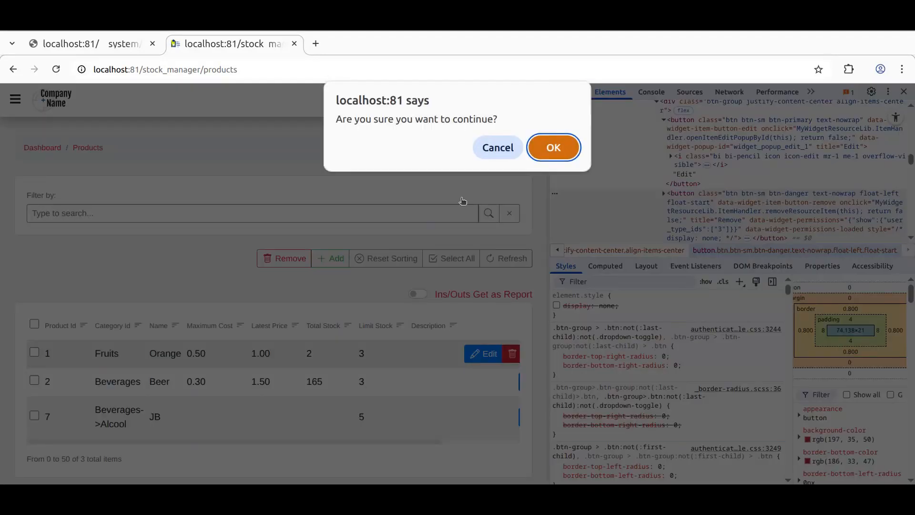
{"action": "left_click", "coordinate": [505, 150]}
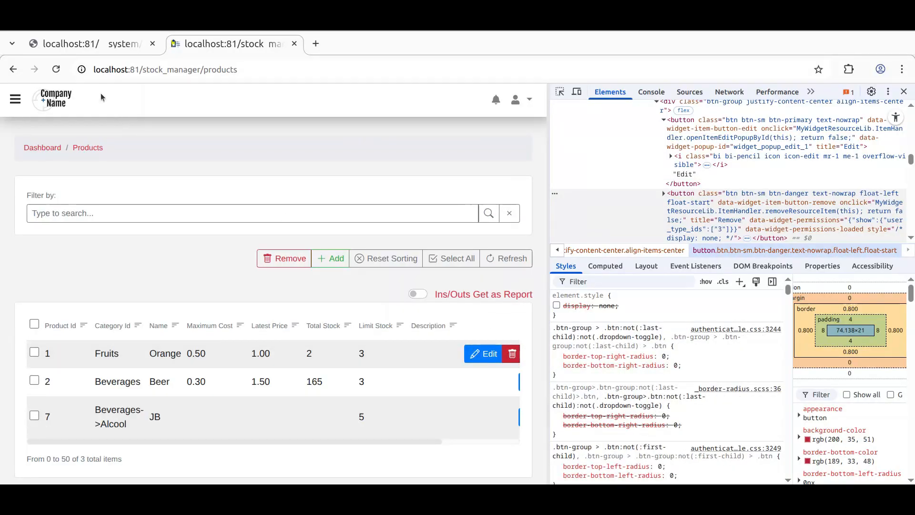
Step: Add a new sub-action to delete_product_group in the main settings and move it above the delete_product action
{"action": "left_click", "coordinate": [108, 44]}
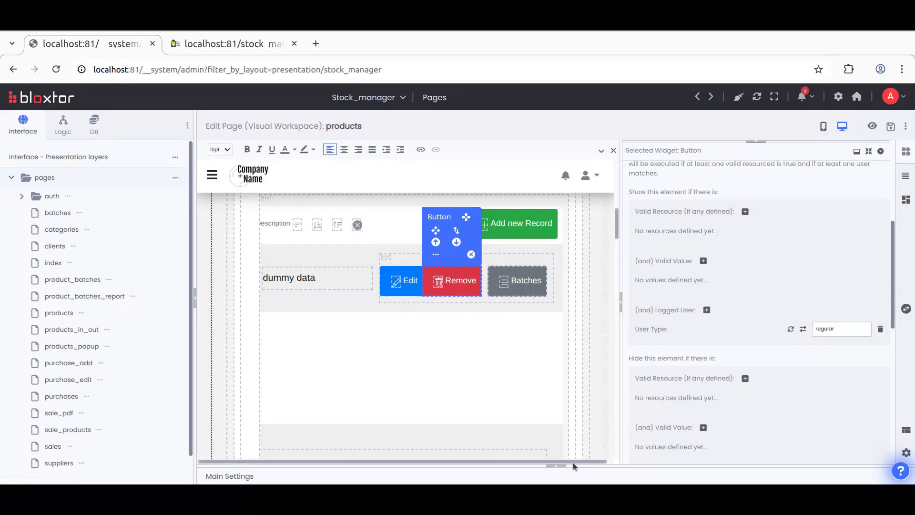
{"action": "left_click", "coordinate": [553, 465]}
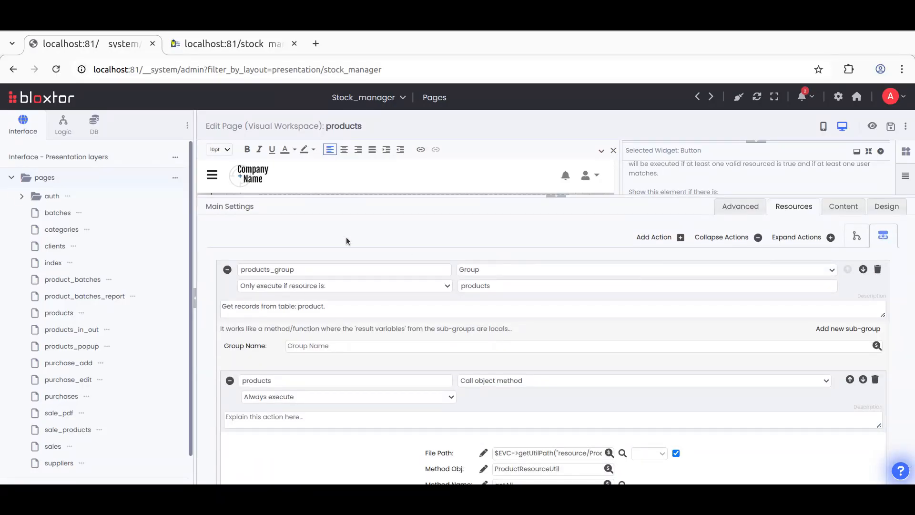
{"action": "left_click", "coordinate": [718, 237]}
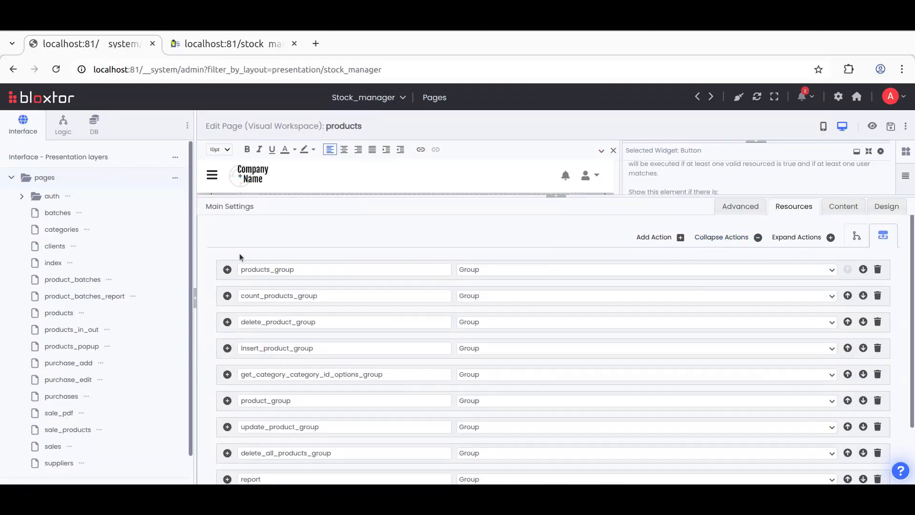
{"action": "left_click", "coordinate": [227, 323]}
{"action": "scroll", "coordinate": [318, 387], "scroll_direction": "down", "scroll_amount": 2}
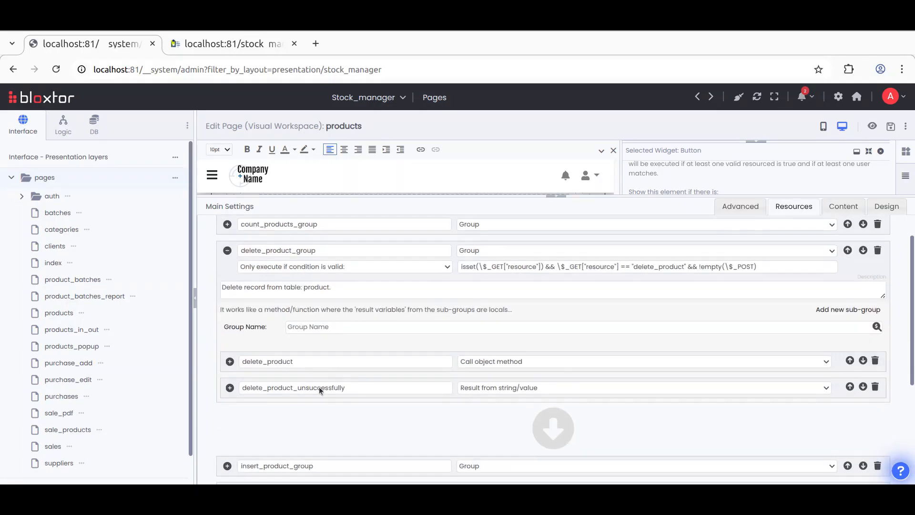
{"action": "left_click", "coordinate": [838, 309]}
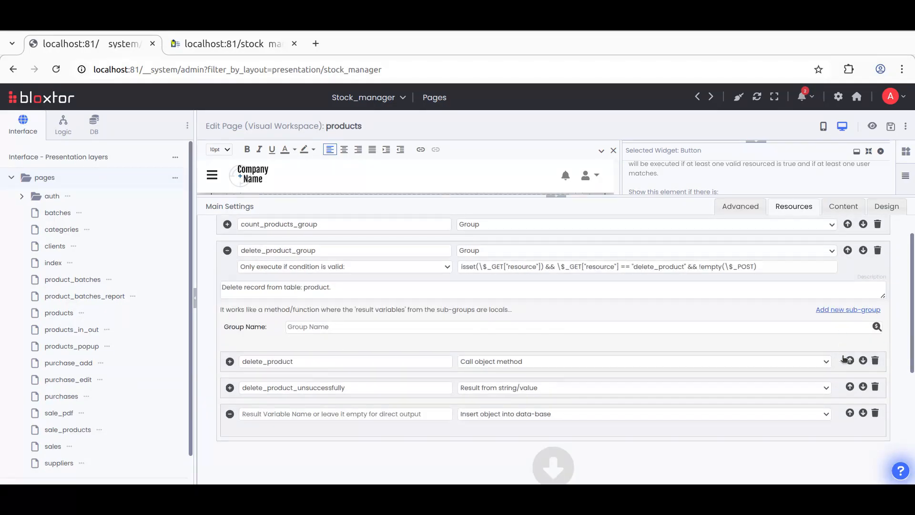
{"action": "left_click", "coordinate": [849, 413]}
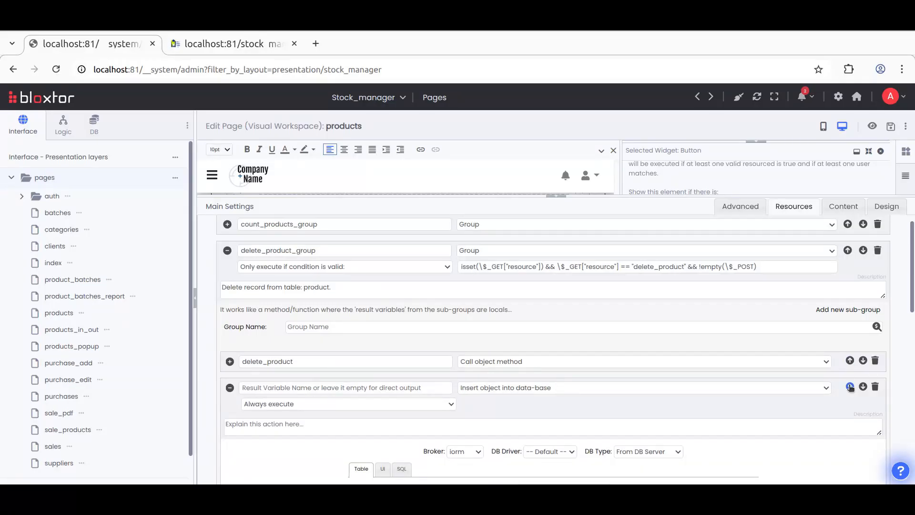
{"action": "left_click", "coordinate": [849, 387]}
Step: Set the new action to Check Logged User Permissions and add a permission row for the admin user
{"action": "left_click", "coordinate": [522, 361]}
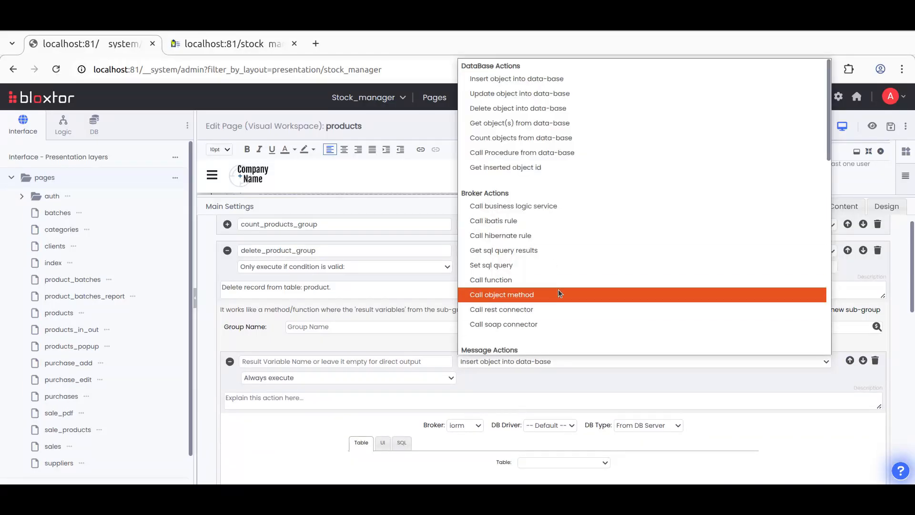
{"action": "scroll", "coordinate": [558, 290], "scroll_direction": "down", "scroll_amount": 10}
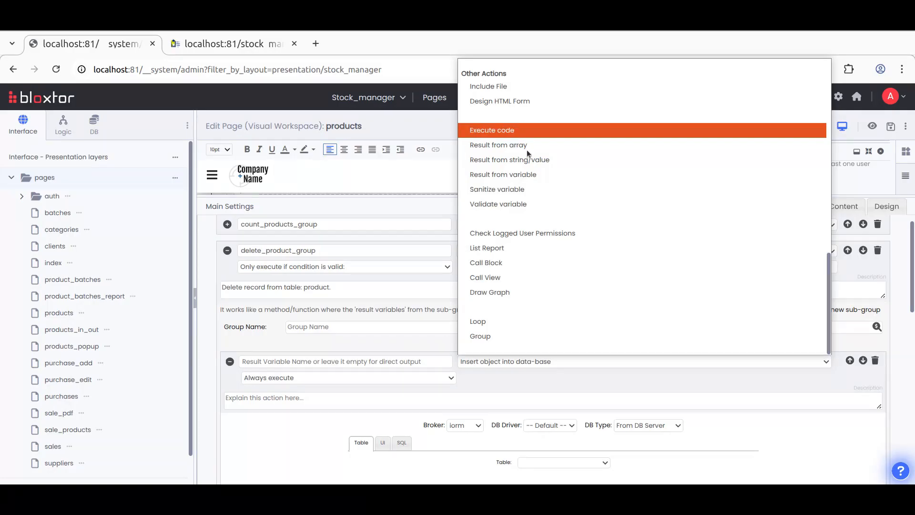
{"action": "left_click", "coordinate": [527, 233]}
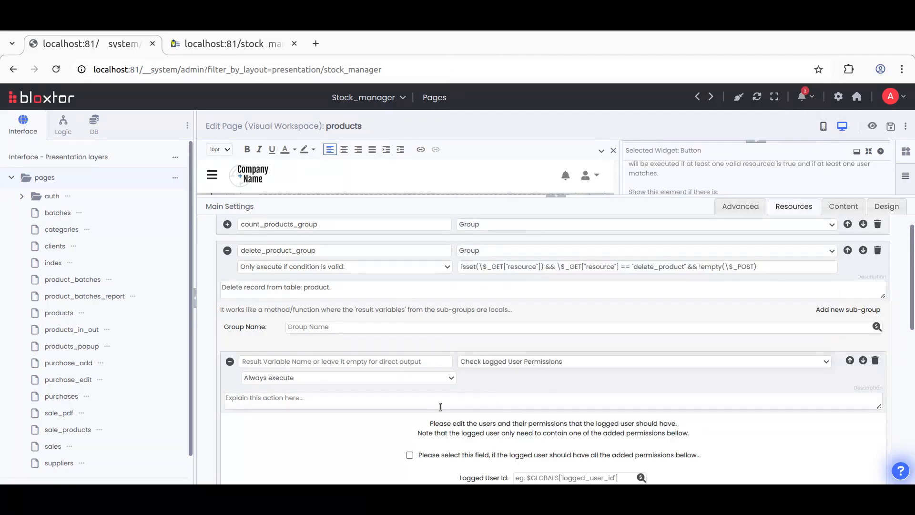
{"action": "scroll", "coordinate": [392, 407], "scroll_direction": "down", "scroll_amount": 3}
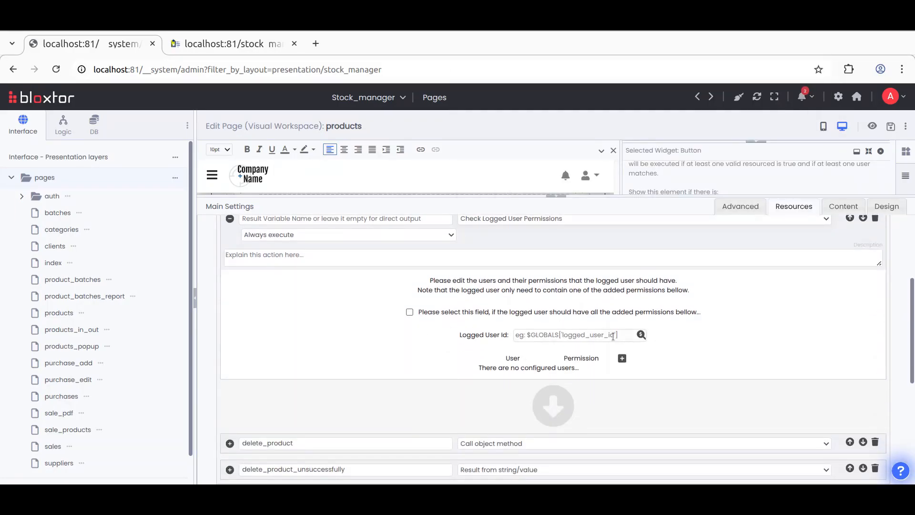
{"action": "left_click", "coordinate": [622, 359]}
{"action": "left_click", "coordinate": [542, 372]}
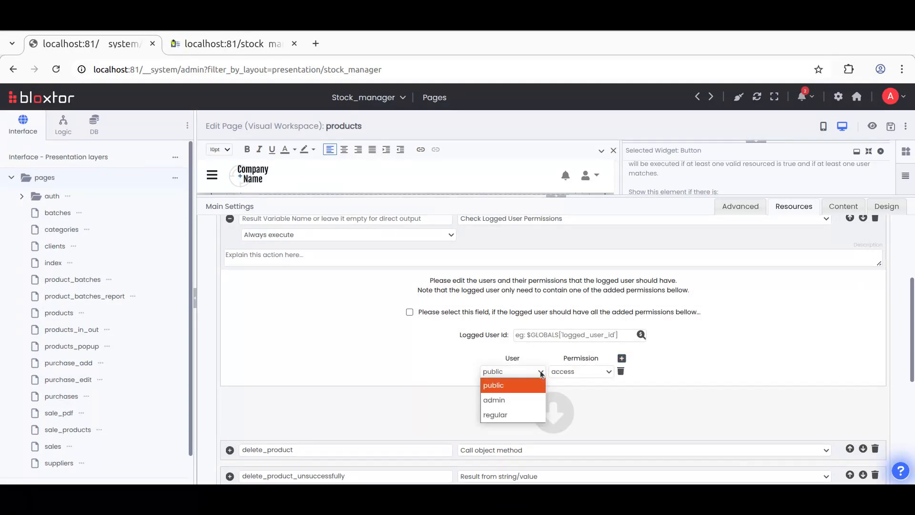
{"action": "left_click", "coordinate": [517, 400]}
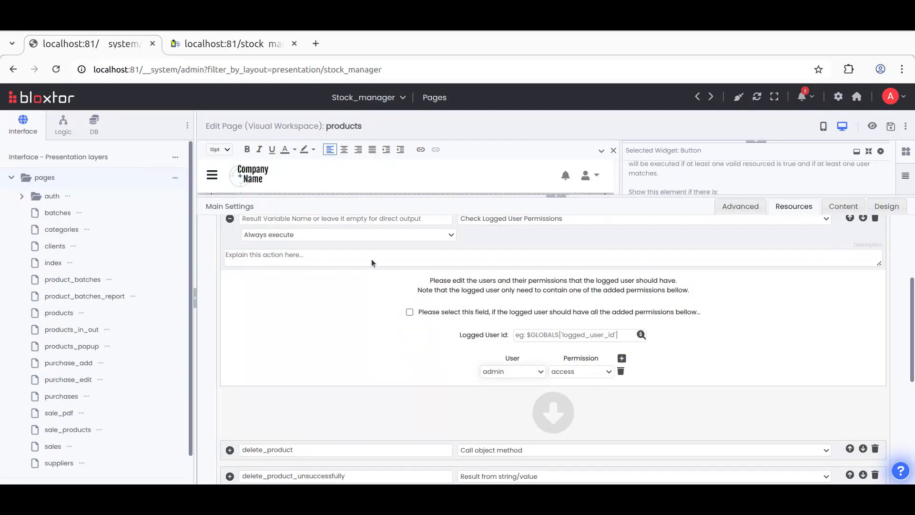
Step: Set the new permission row's user to regular
{"action": "left_click", "coordinate": [539, 374]}
{"action": "left_click", "coordinate": [507, 412]}
{"action": "left_click", "coordinate": [239, 50]}
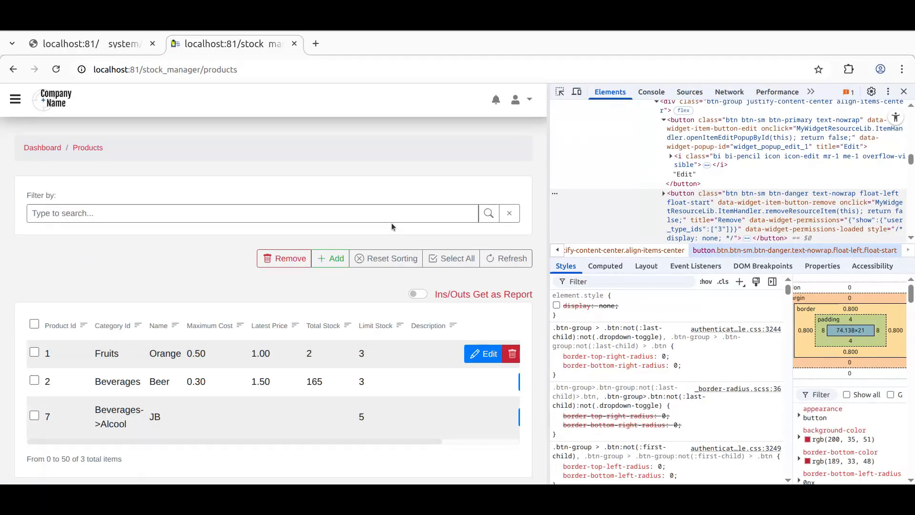
{"action": "left_click", "coordinate": [103, 49]}
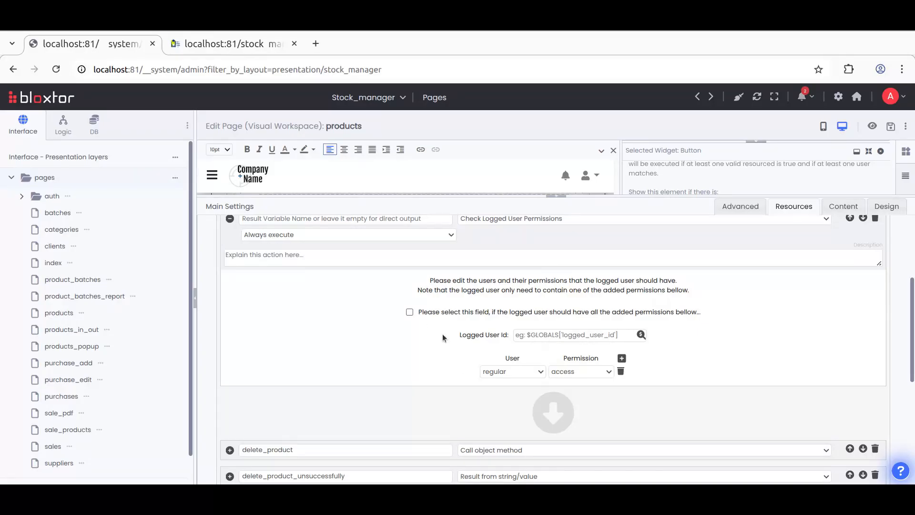
Step: Review the Remove button's show rules, return to the products page tab and close the developer tools
{"action": "scroll", "coordinate": [362, 331], "scroll_direction": "up", "scroll_amount": 2}
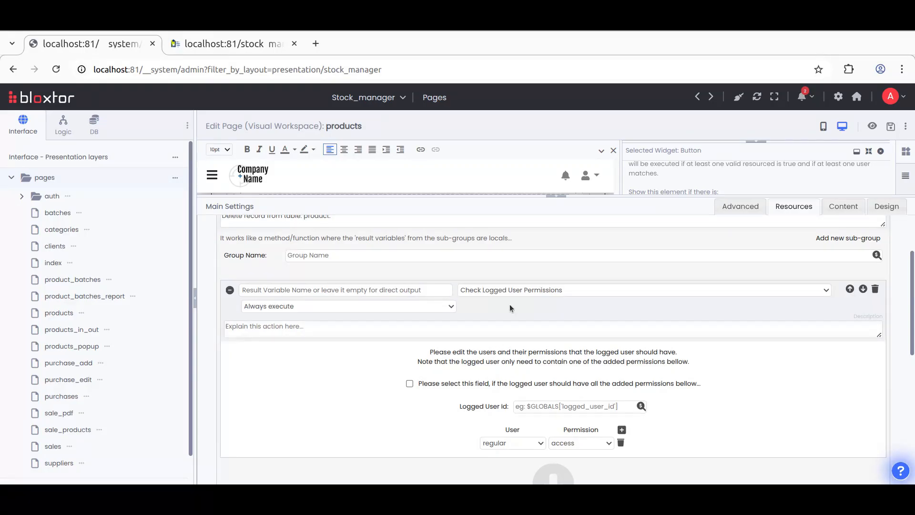
{"action": "left_click", "coordinate": [560, 201]}
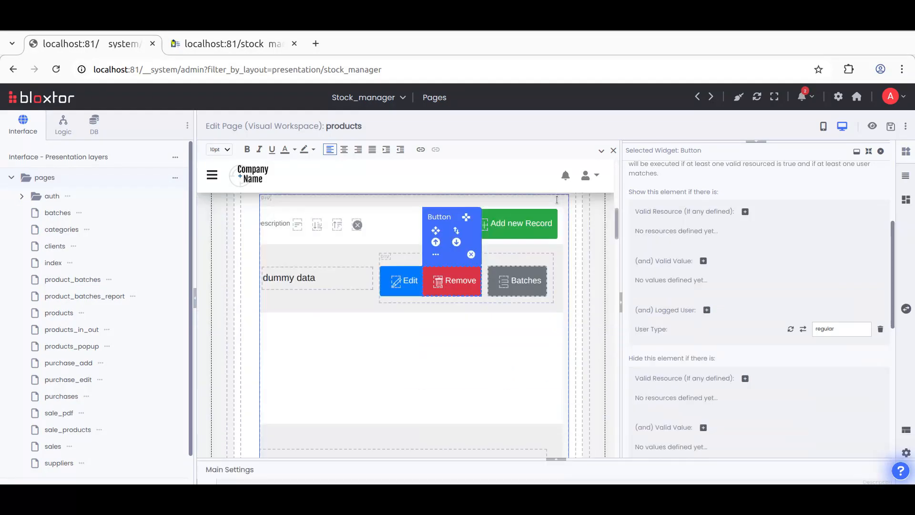
{"action": "left_click", "coordinate": [201, 53]}
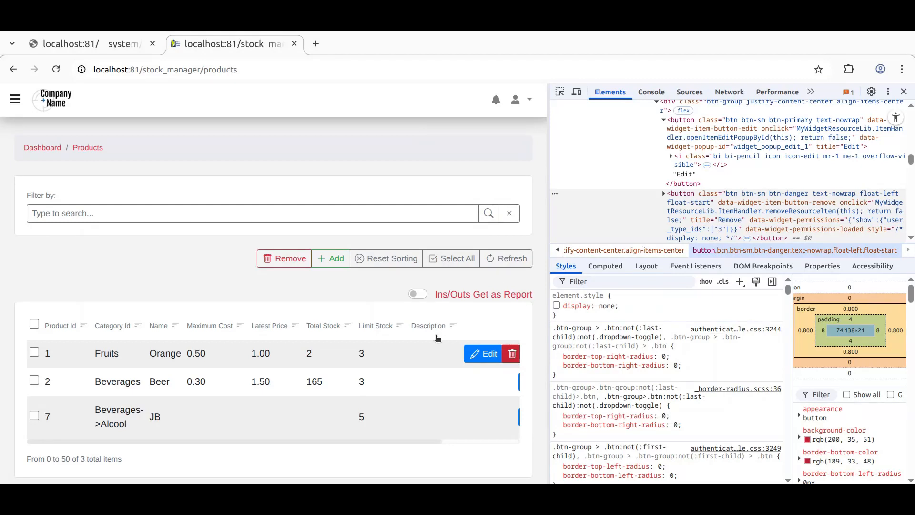
{"action": "left_click", "coordinate": [904, 91]}
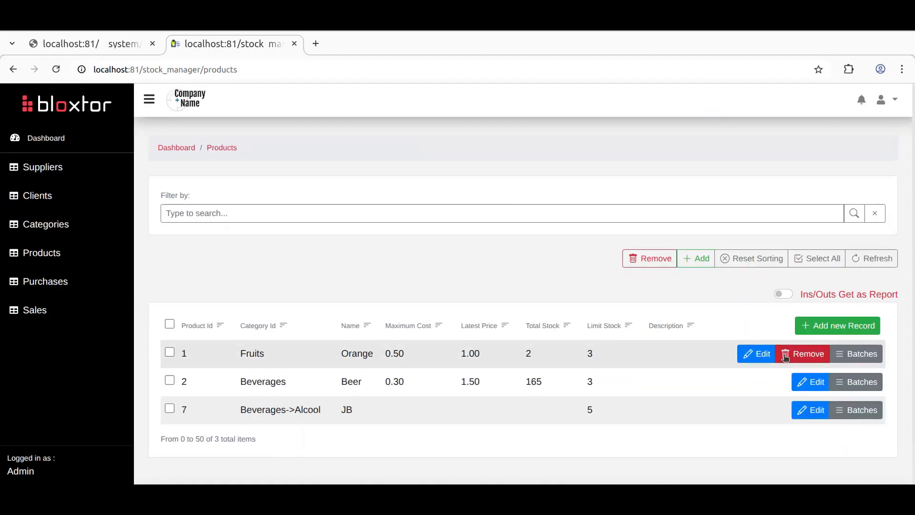